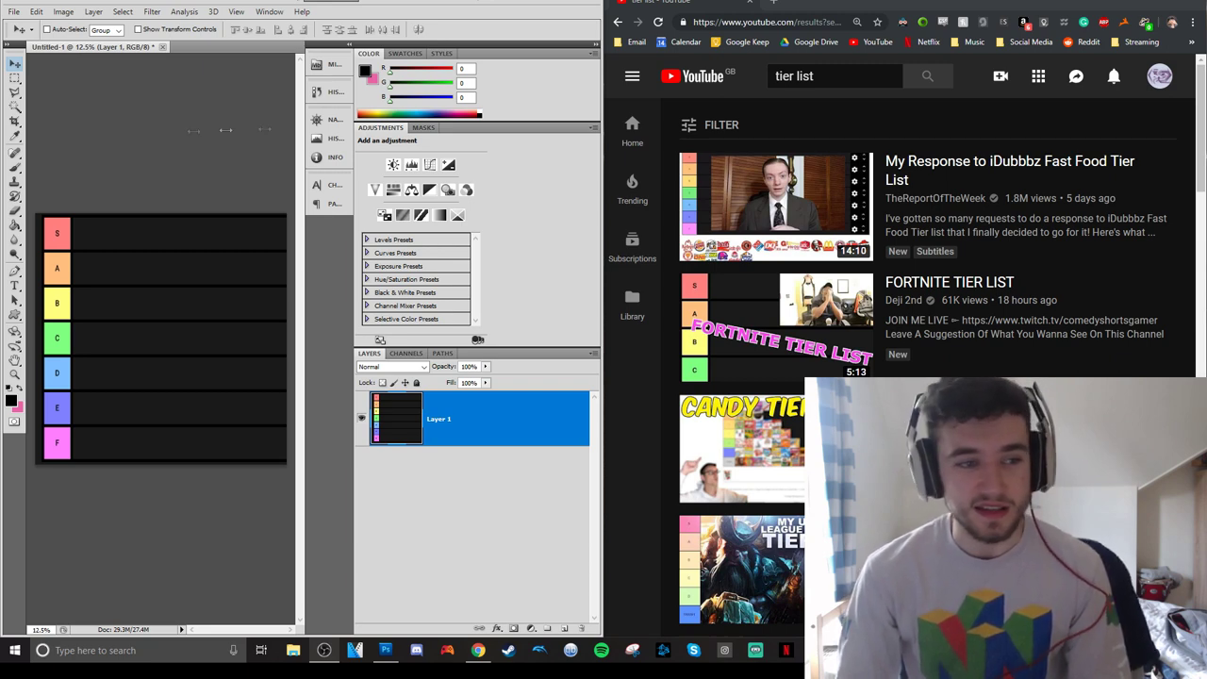
Search Google Images for "man in glasses bald" in a new browser tab.
click(865, 73)
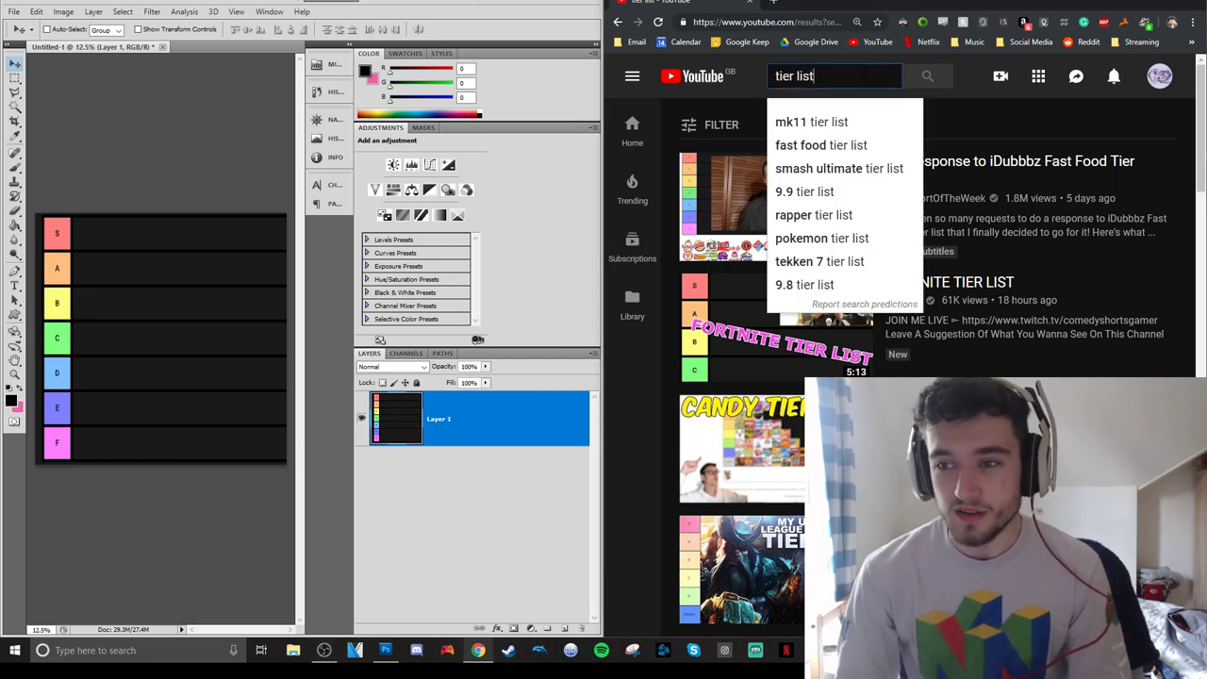
click(769, 8)
text(i)
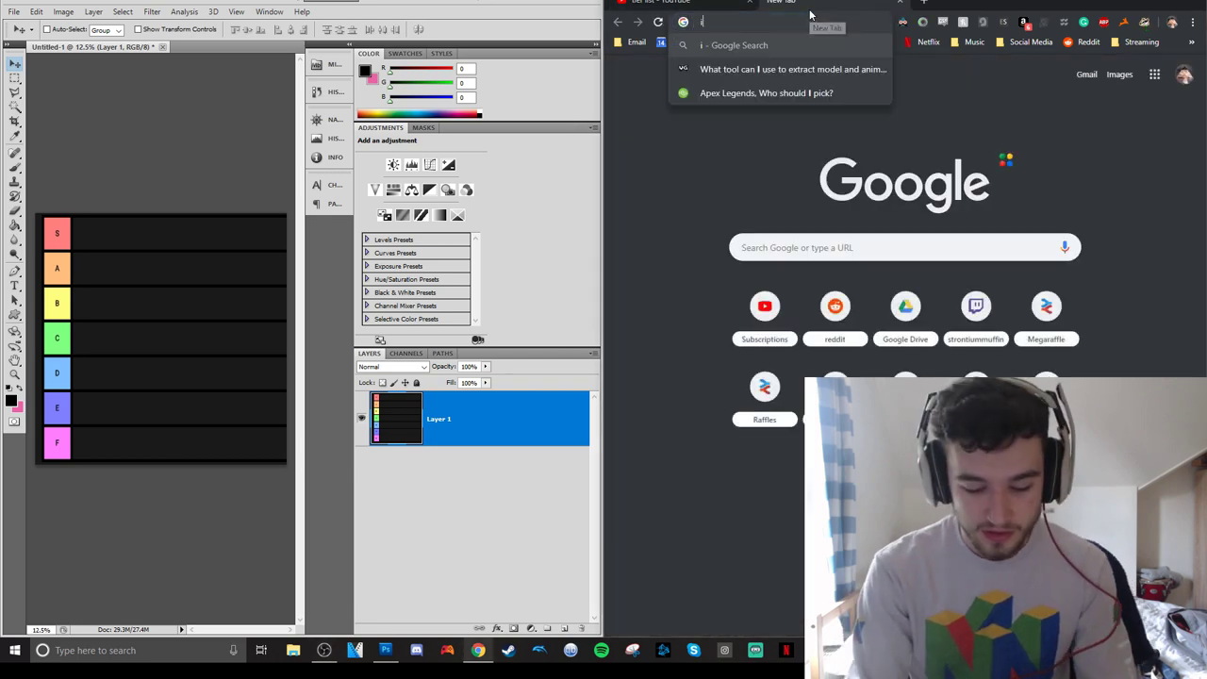
text(dukk)
key(BackSpace)
key(BackSpace)
key(BackSpace)
key(BackSpace)
key(BackSpace)
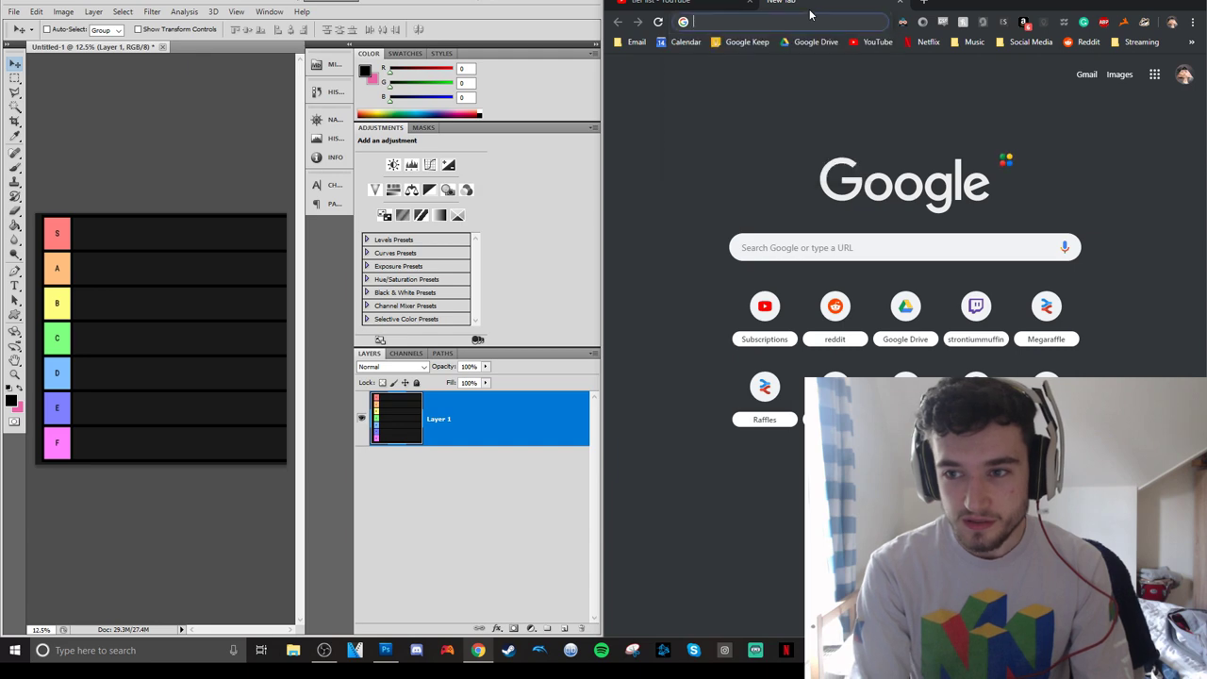
text(man in glasses)
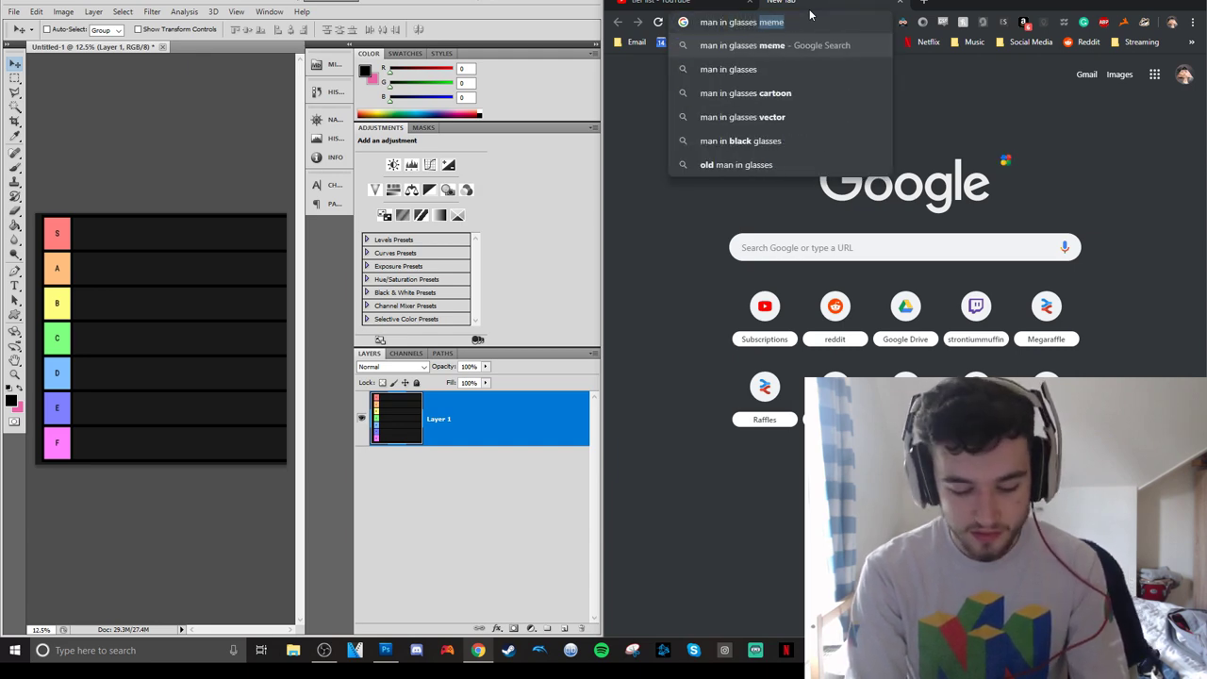
text( bald)
key(Return)
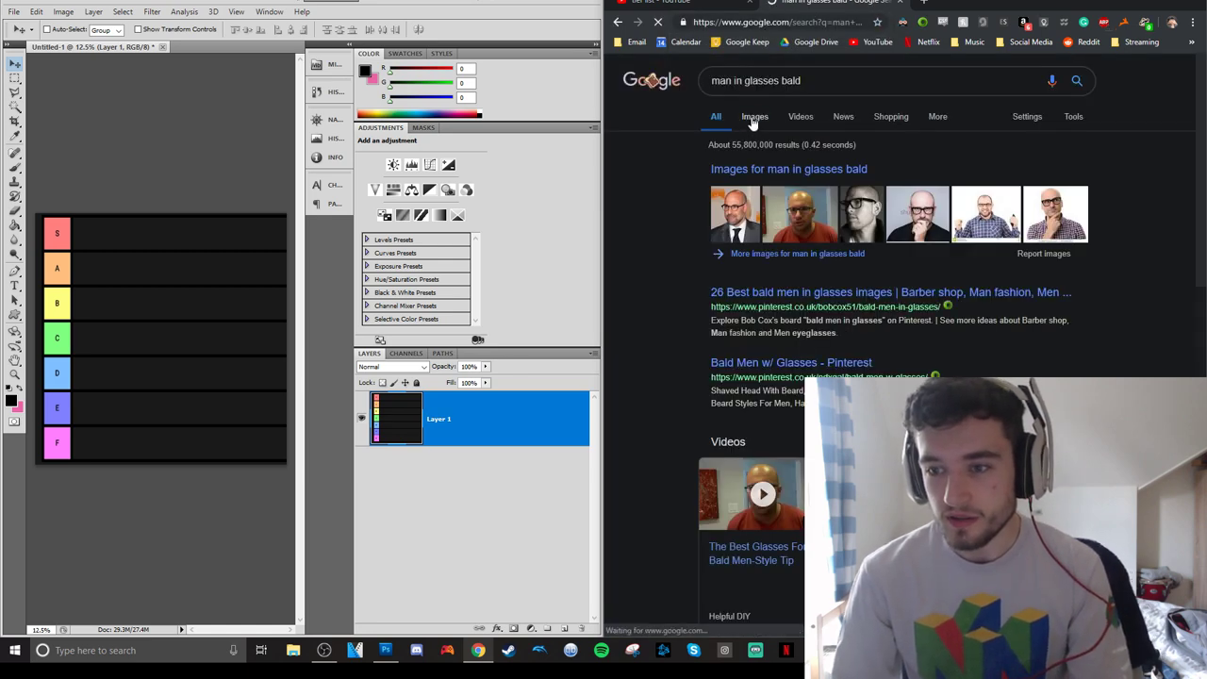
click(755, 117)
Copy the first image result of the bald man in a checked shirt and paste it into the Photoshop tier list.
click(685, 235)
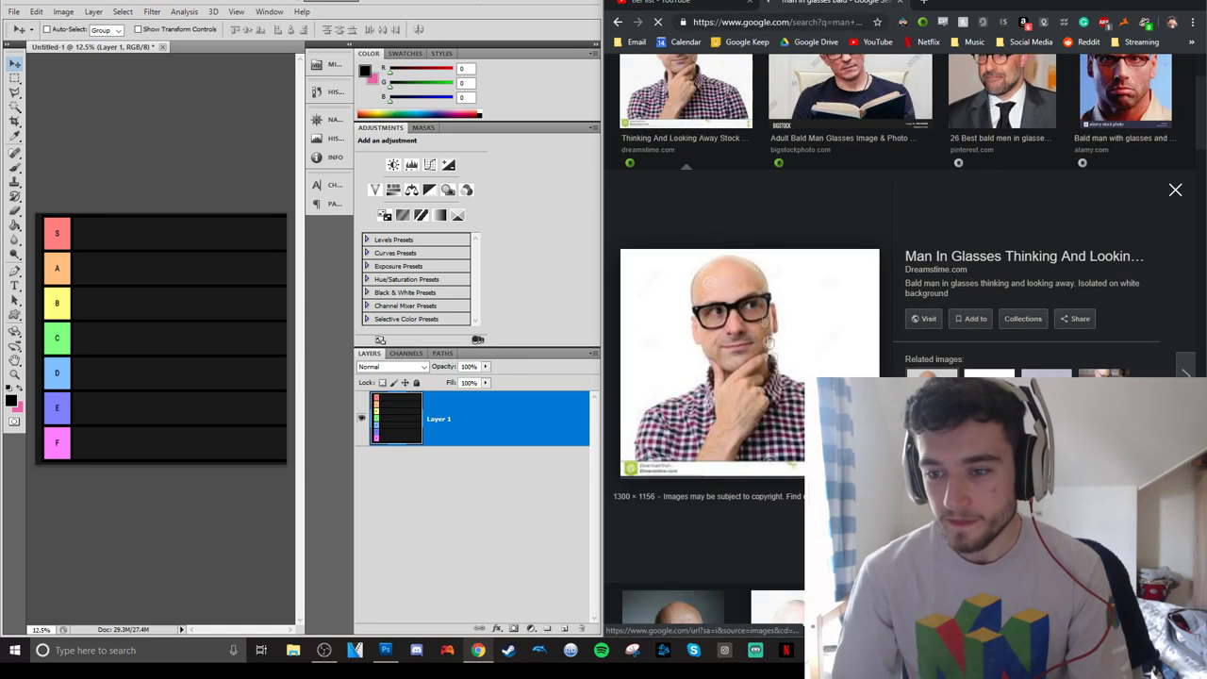
right_click(774, 362)
click(816, 186)
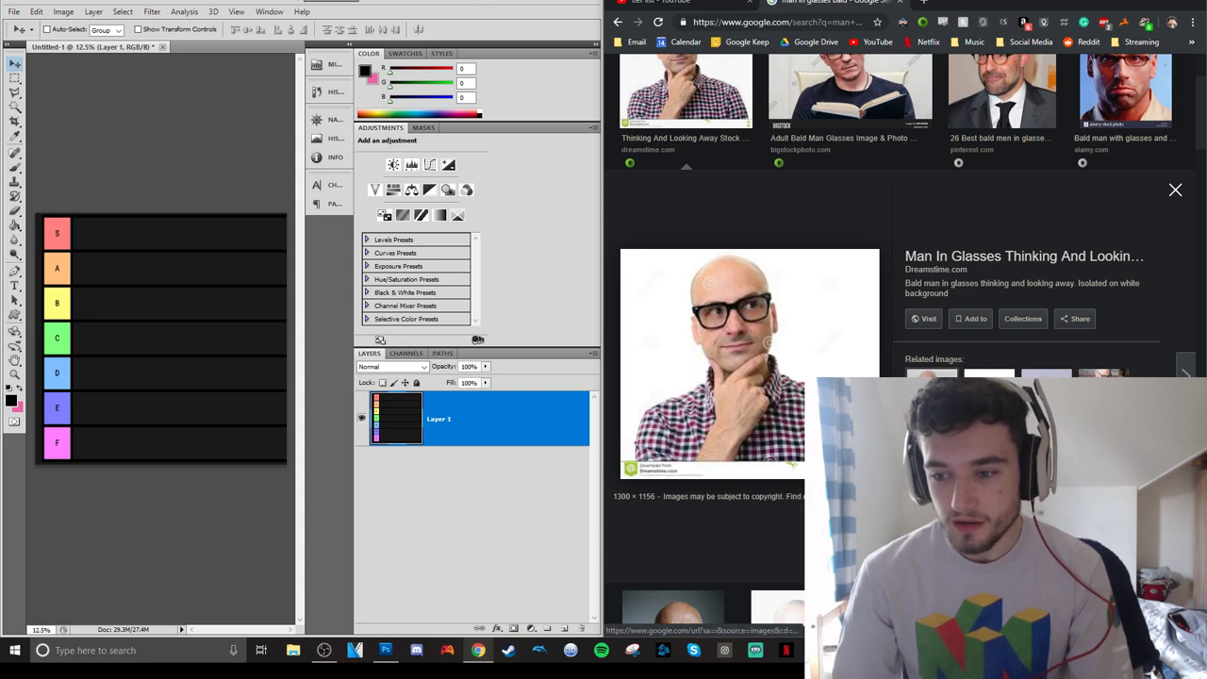
right_click(817, 187)
click(862, 312)
click(188, 211)
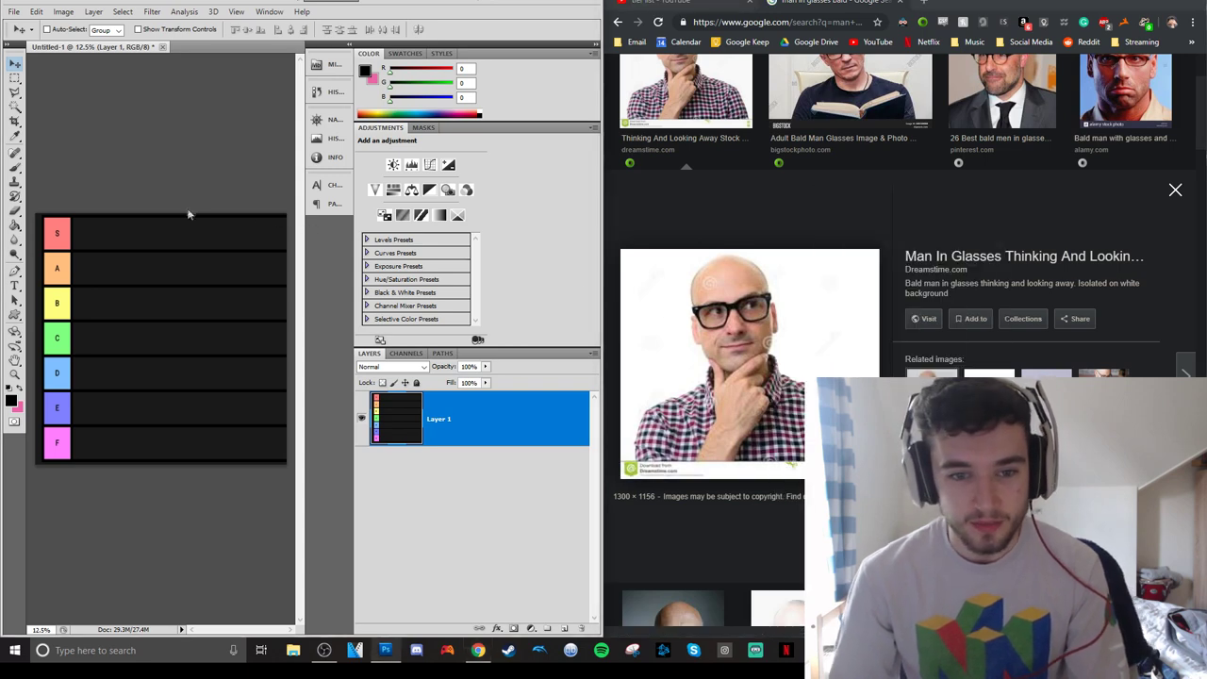
key(ctrl+v)
drag(169, 303, 166, 295)
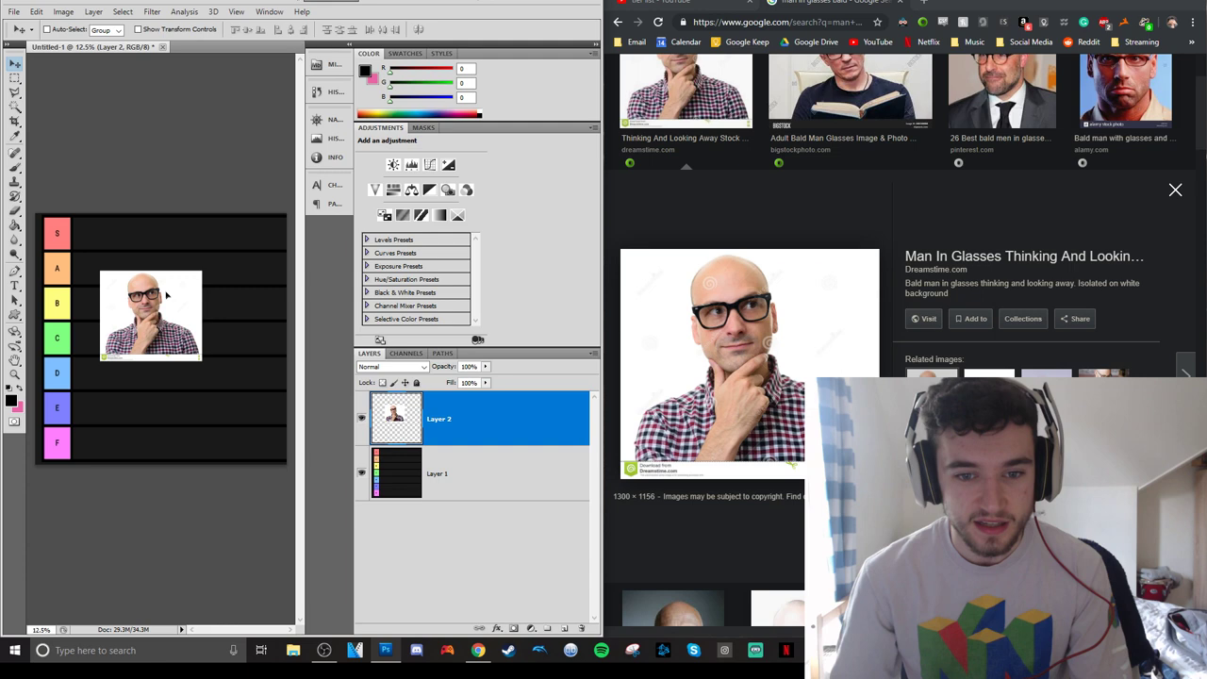
Free-transform the bald man photo to about 41.65% and fit it at the start of the C row, applying the transformation.
click(38, 11)
click(126, 240)
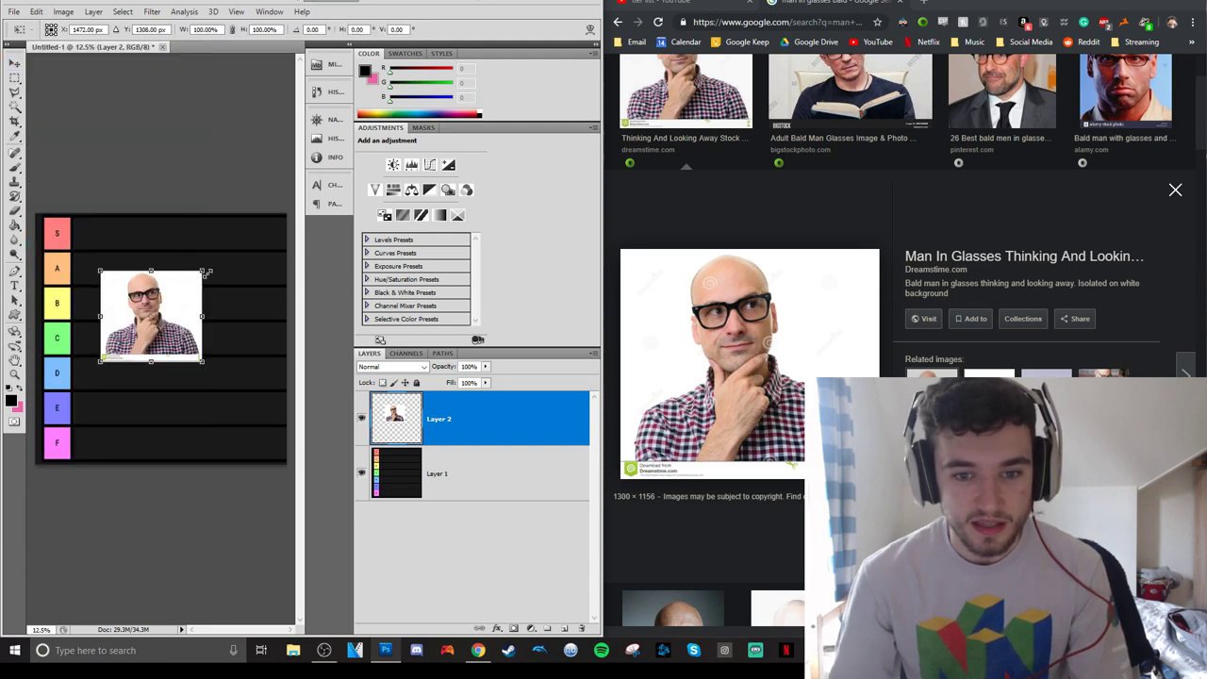
drag(207, 273, 100, 335)
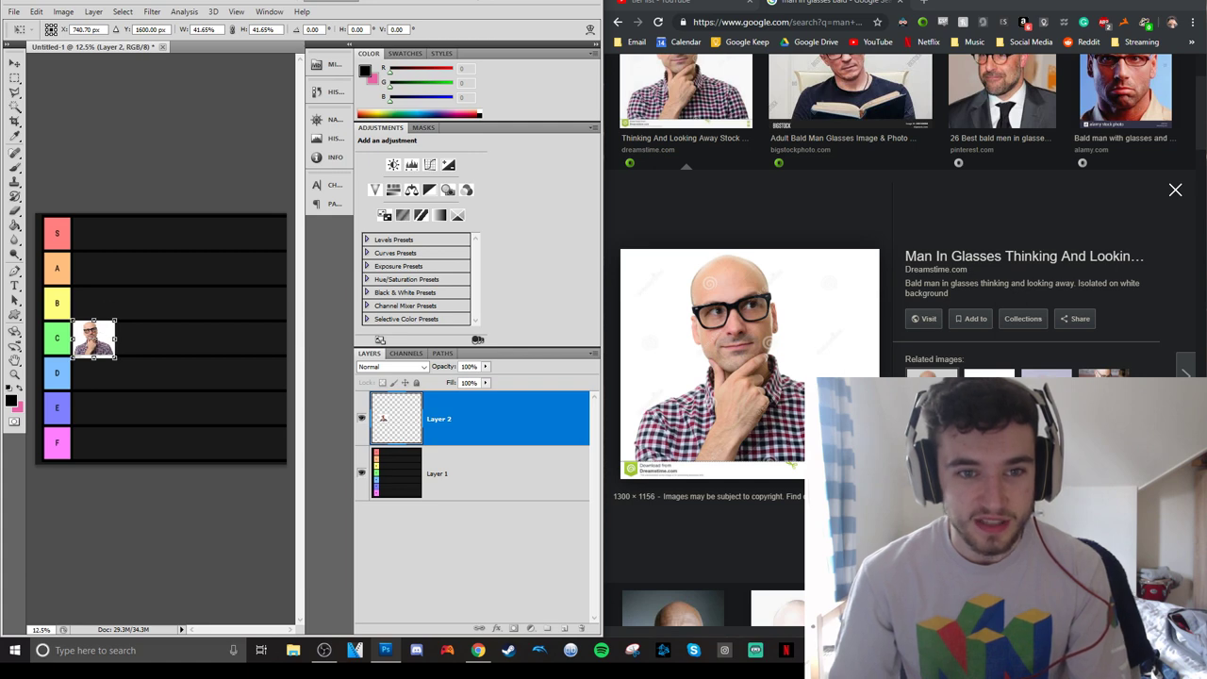
click(15, 64)
click(254, 236)
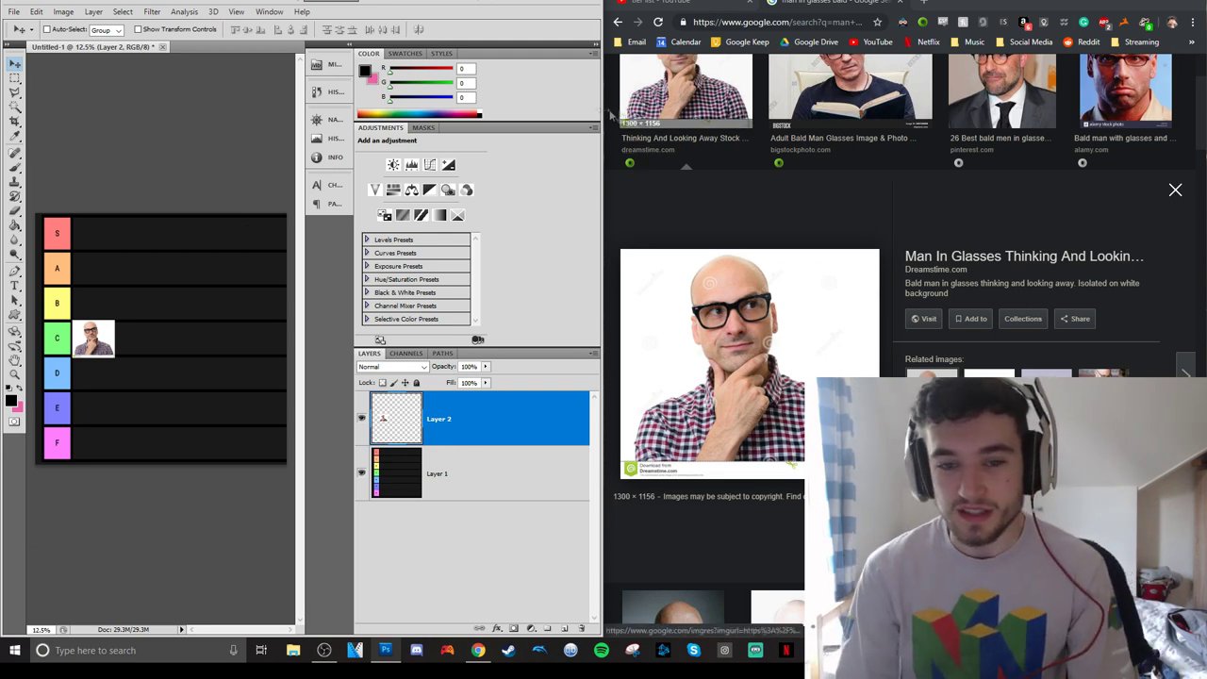
Return to the browser's image search and replace the query with "reviewbrah".
click(685, 2)
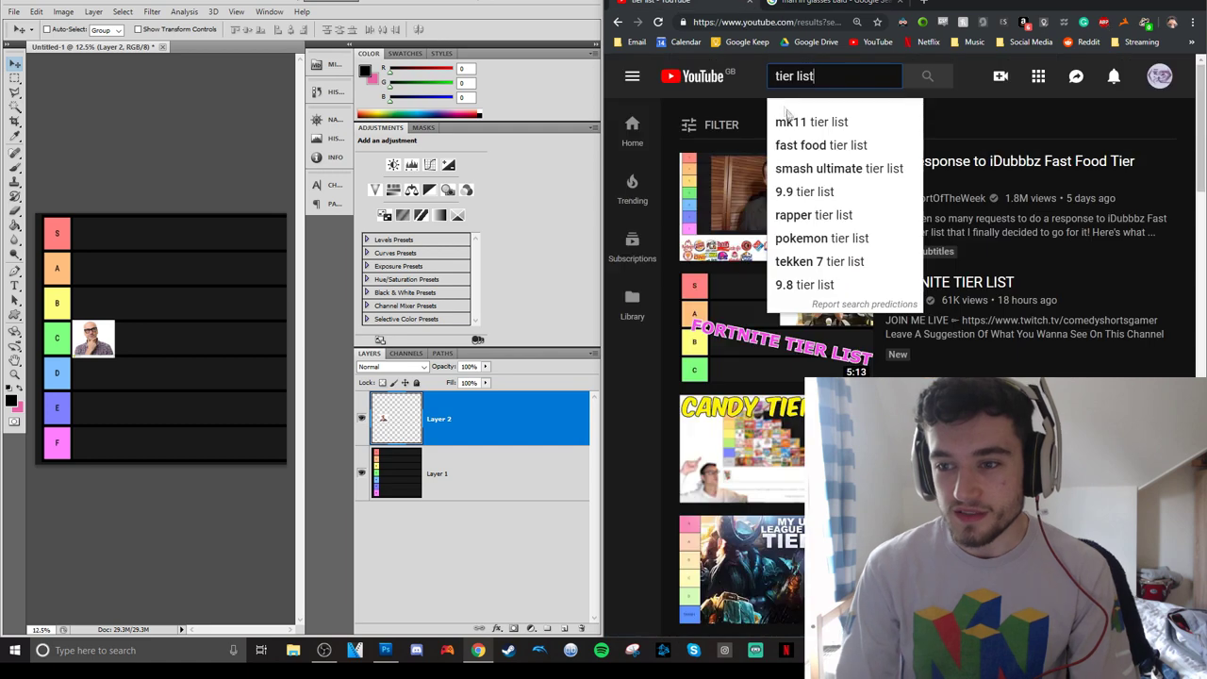
click(726, 95)
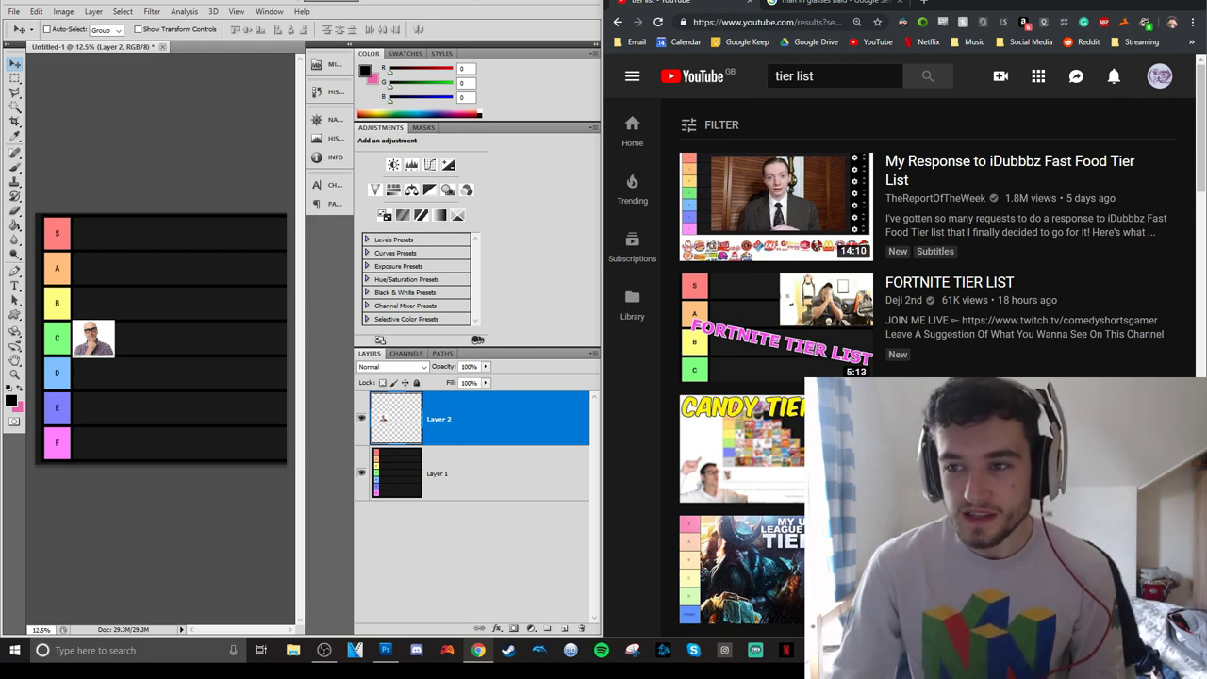
click(795, 3)
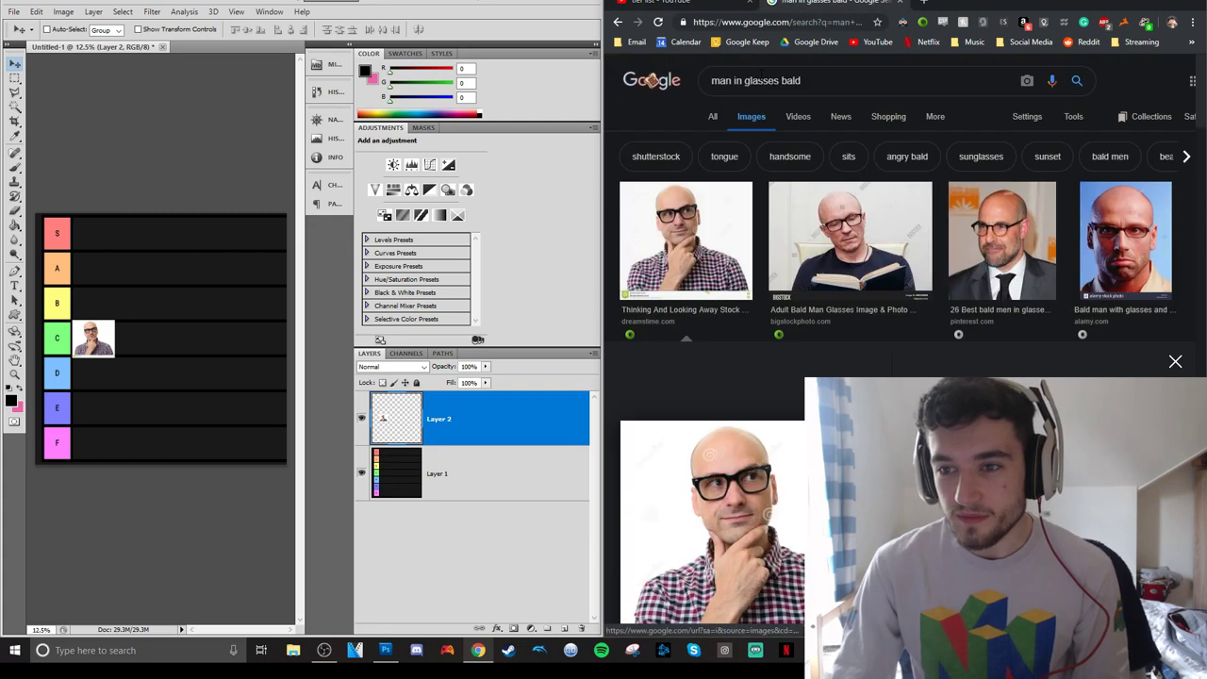
triple_click(762, 81)
key(BackSpace)
text(rep)
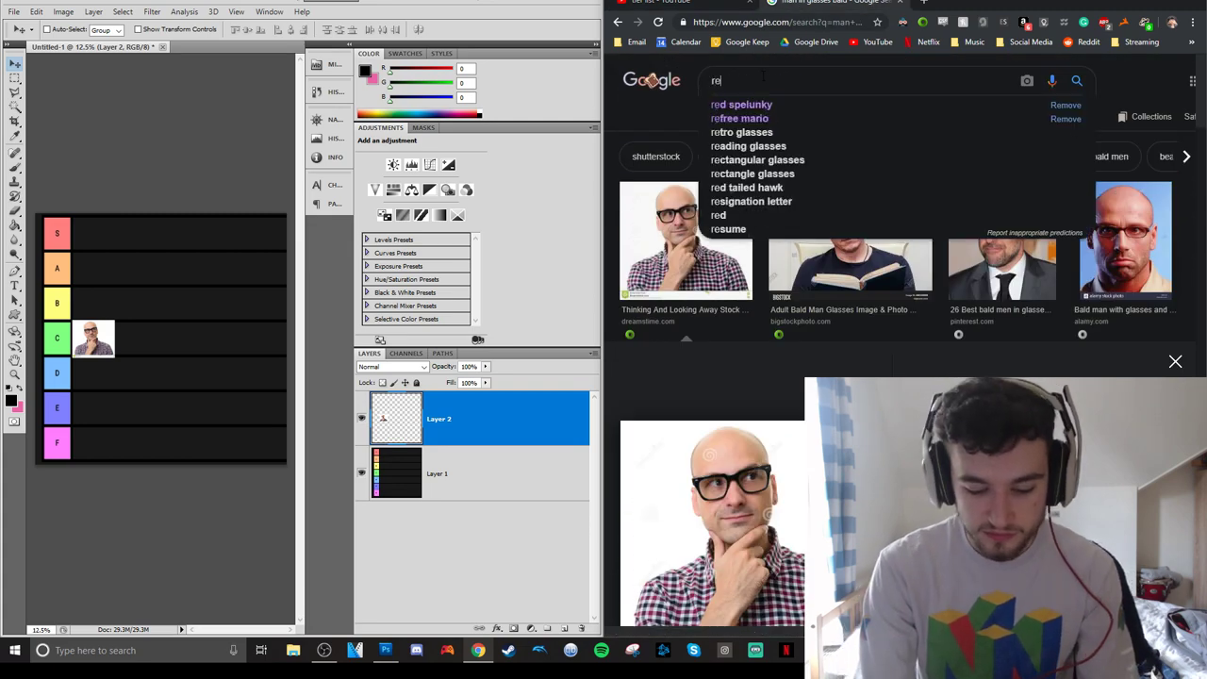
key(BackSpace)
key(BackSpace)
text(apport)
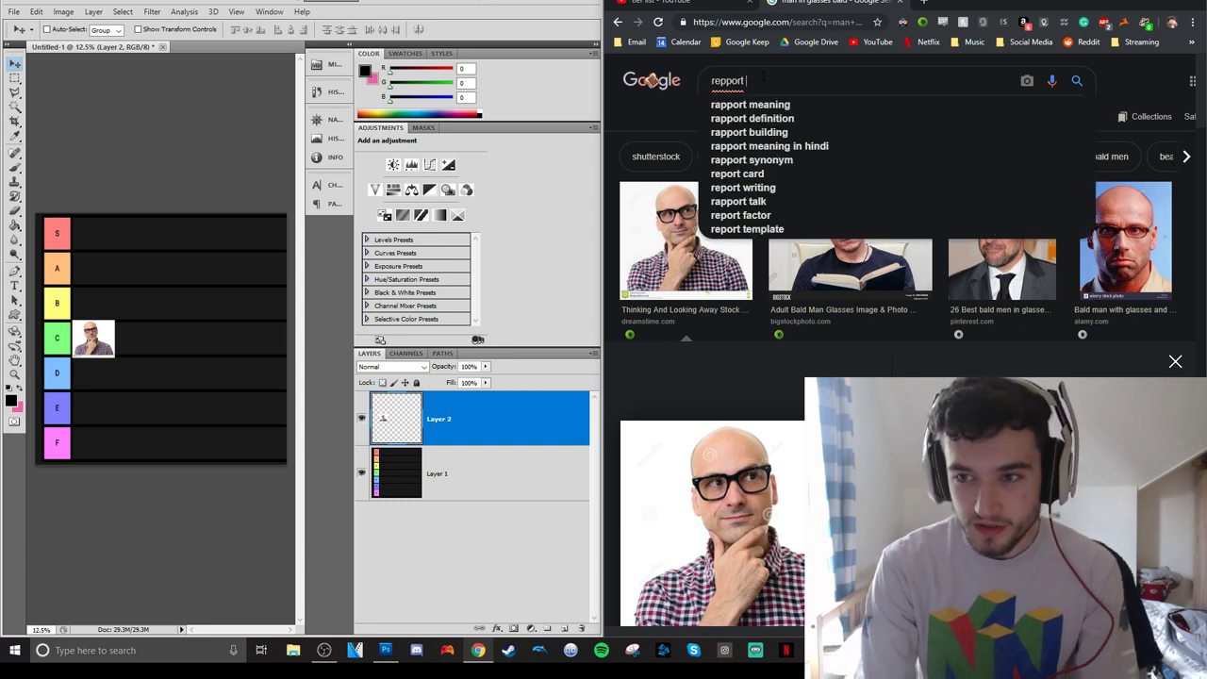
key(BackSpace)
key(BackSpace)
key(BackSpace)
key(BackSpace)
key(BackSpace)
key(BackSpace)
key(BackSpace)
text(e)
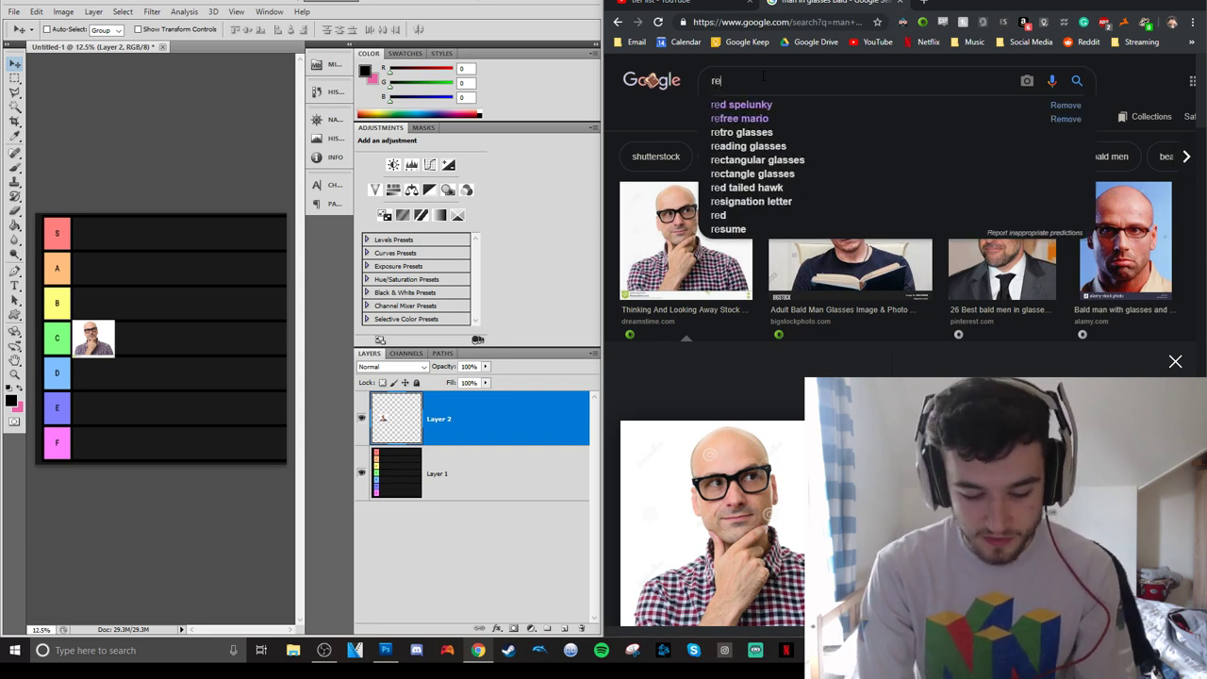
text(view b)
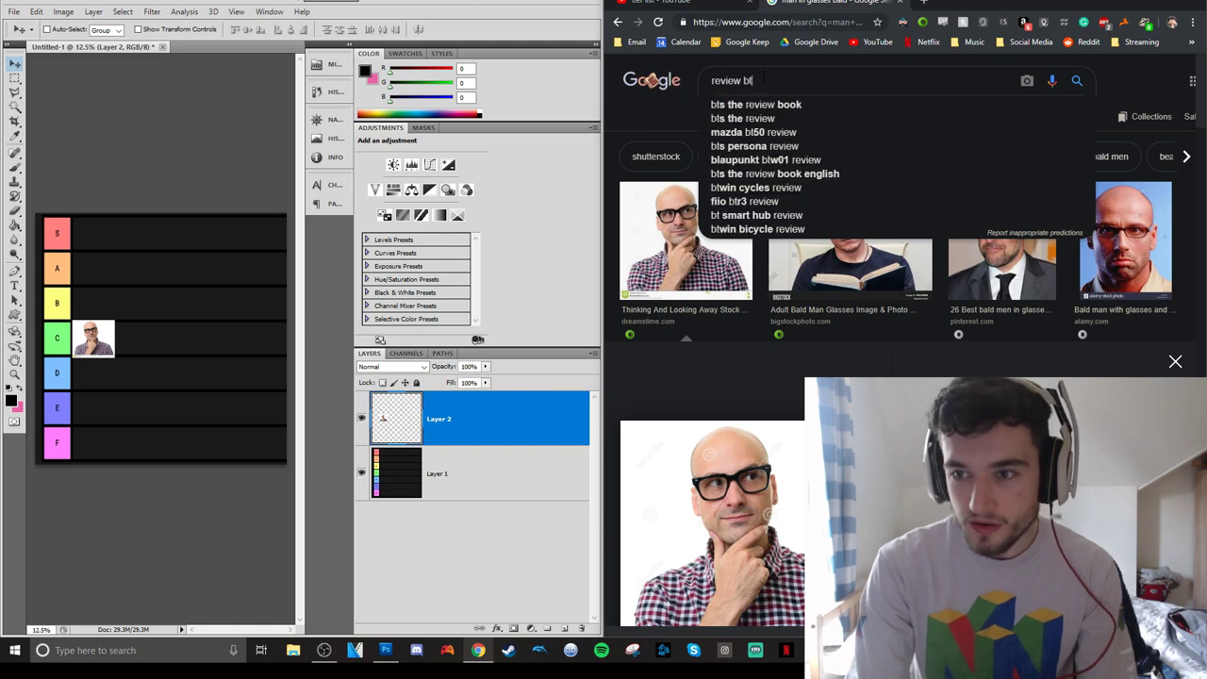
key(Return)
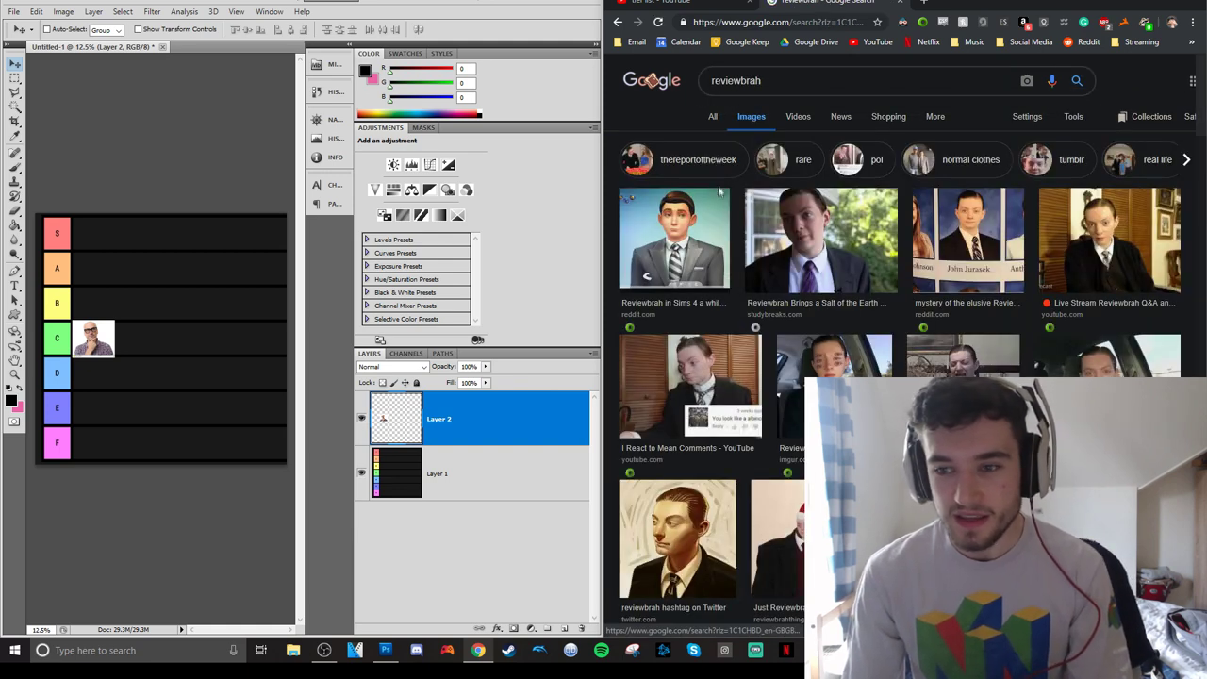
Copy the Sims 4 Reviewbrah image and paste it into the Photoshop tier list.
click(715, 206)
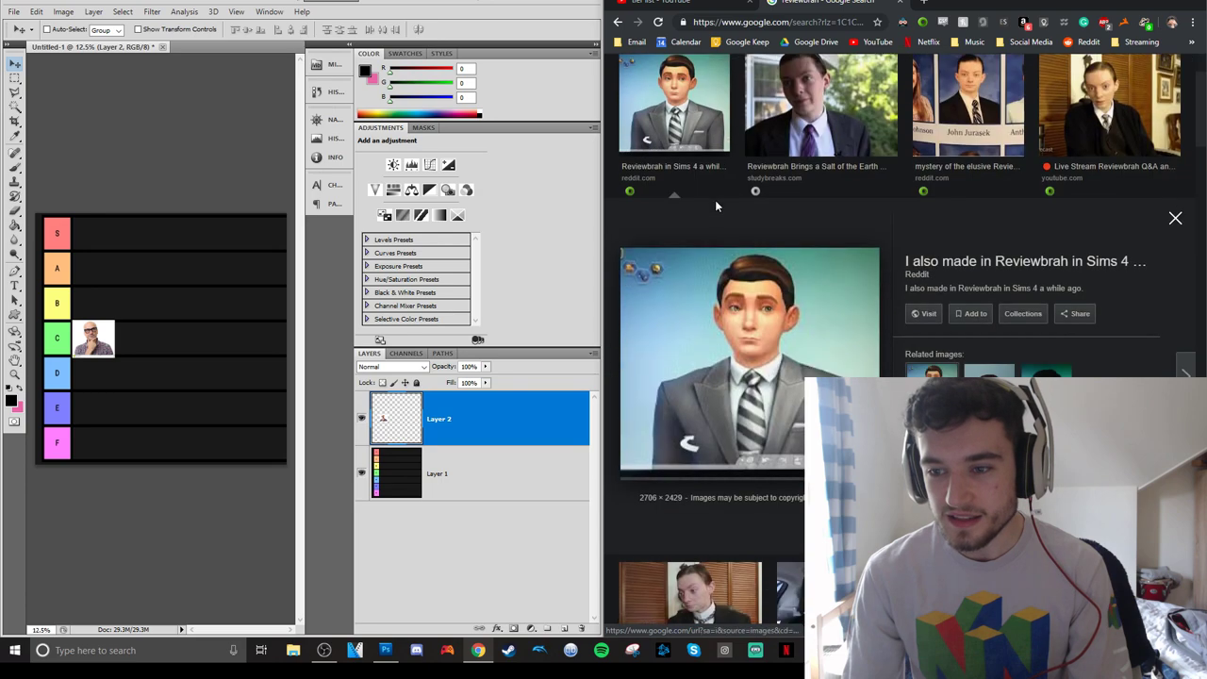
right_click(764, 332)
click(796, 456)
click(141, 177)
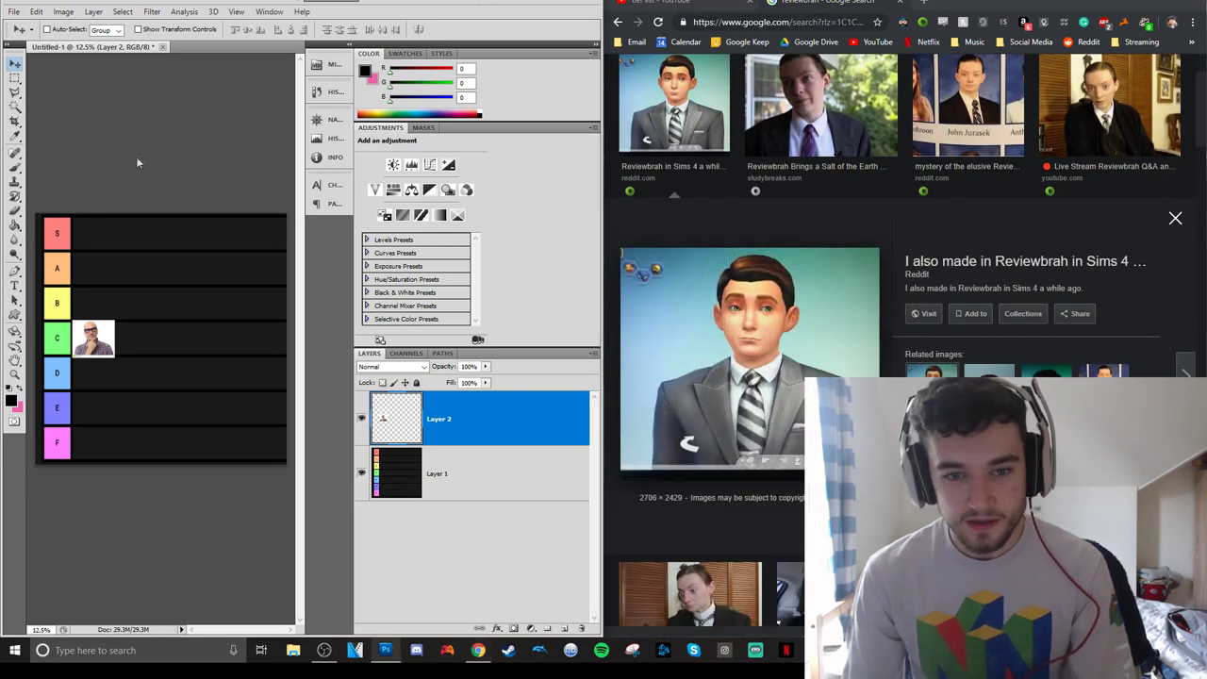
key(ctrl+v)
Free-transform the Sims 4 image to about 17.83% and fit it at the start of the A row, applying the transformation.
click(35, 11)
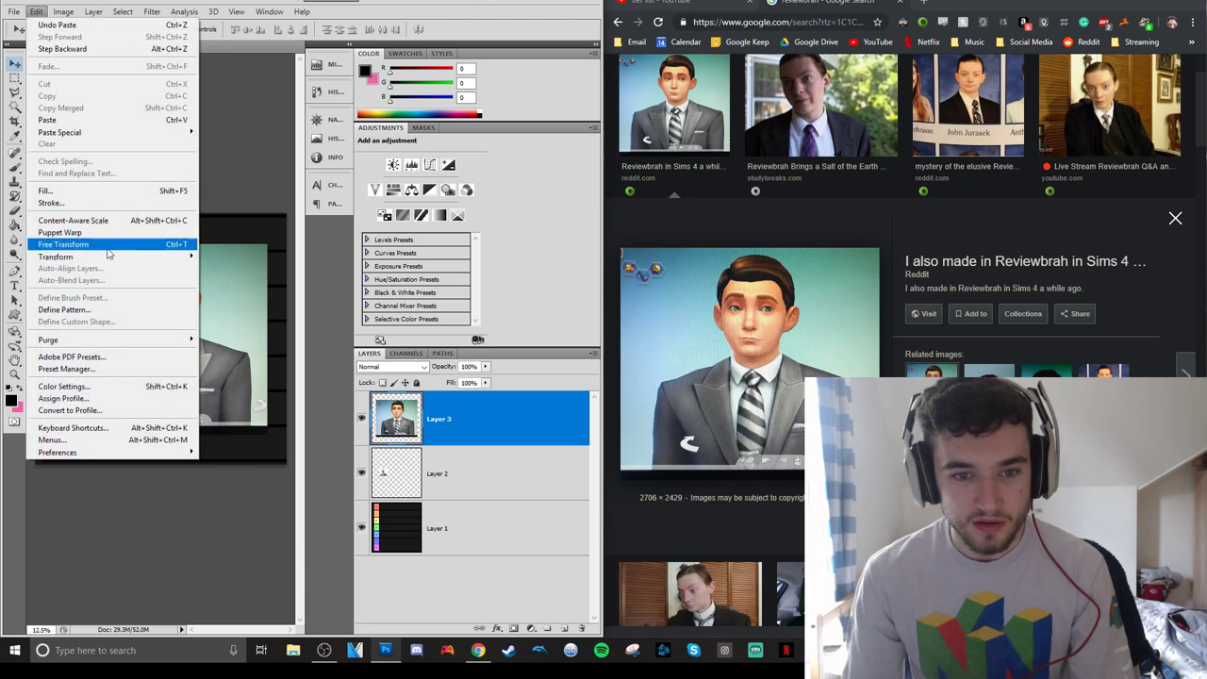
click(106, 243)
drag(54, 244, 91, 270)
click(16, 64)
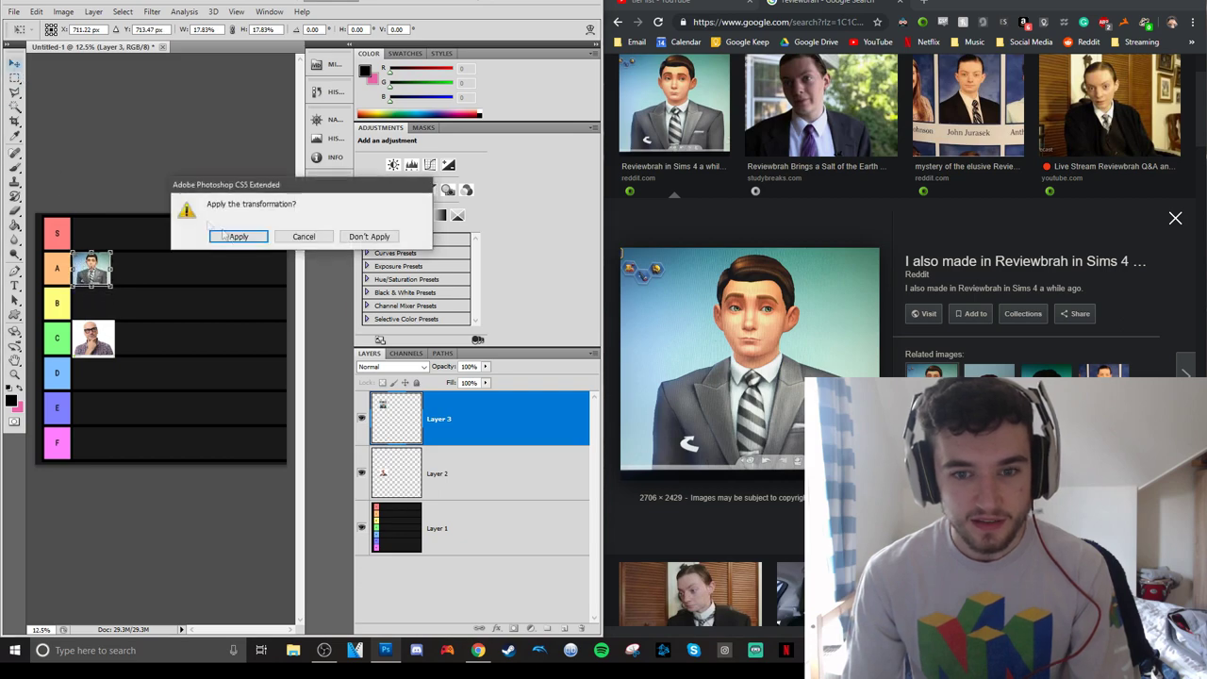
click(238, 235)
Check the YouTube tier list results for another creator, and search Google Images for "esam".
scroll(649, 243, up, 2)
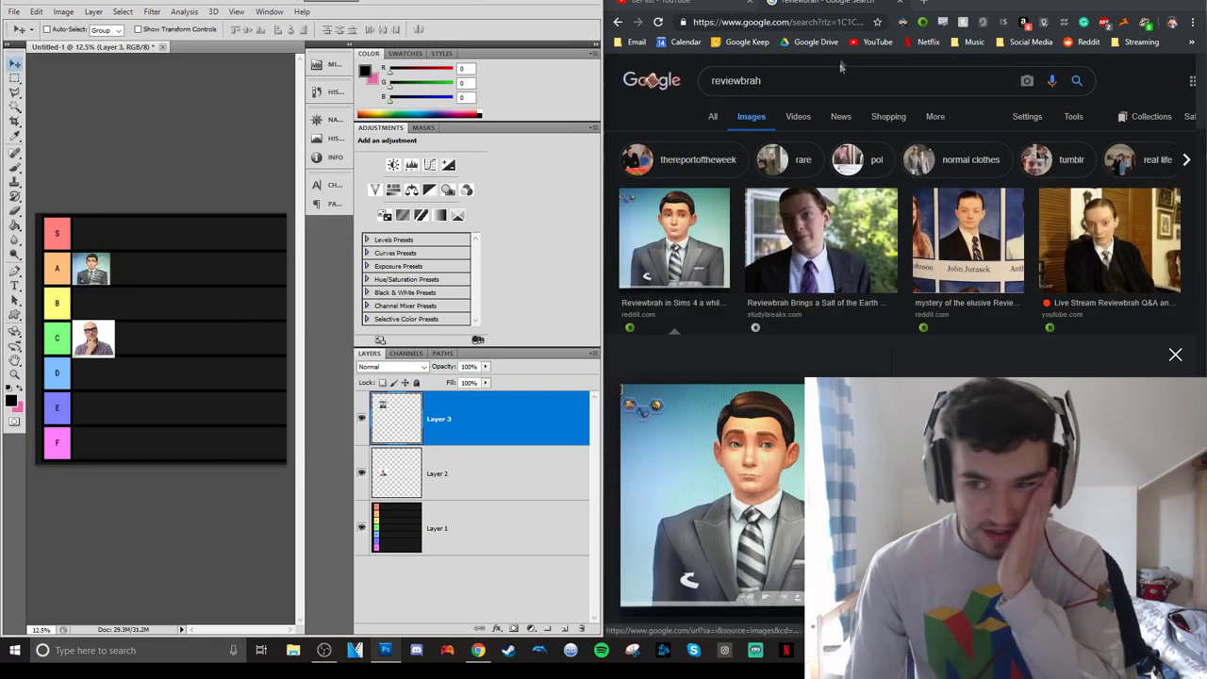
click(703, 2)
scroll(740, 207, down, 2)
scroll(740, 207, down, 7)
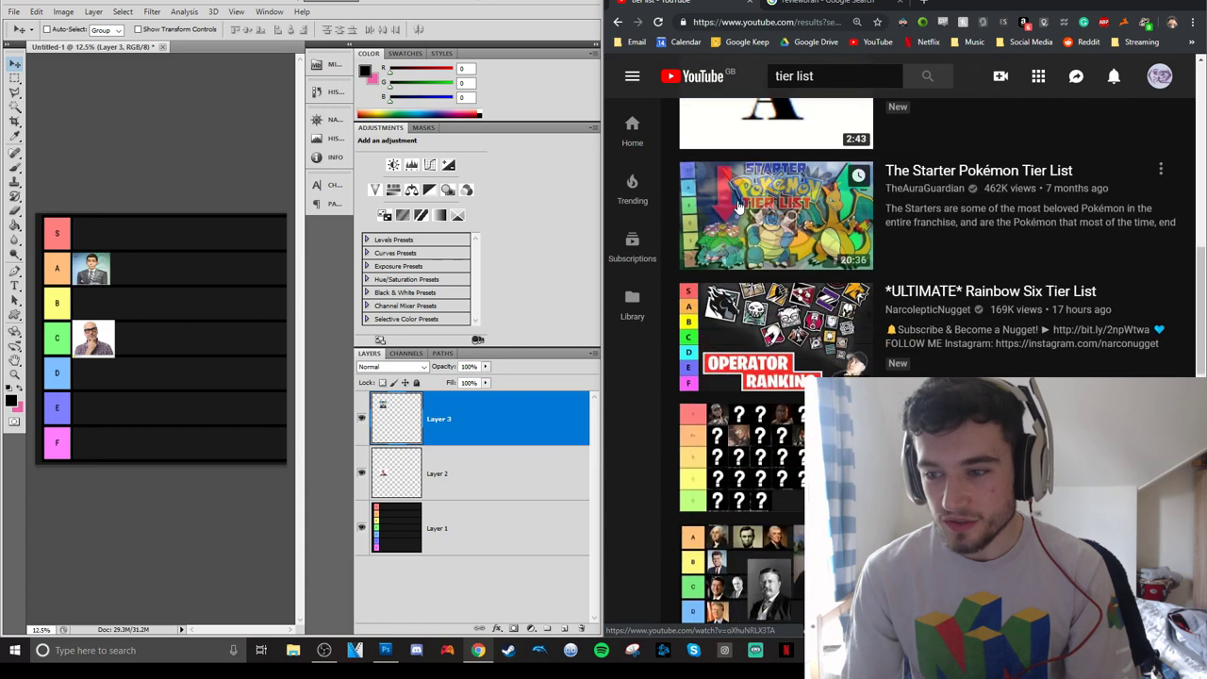
scroll(740, 207, up, 3)
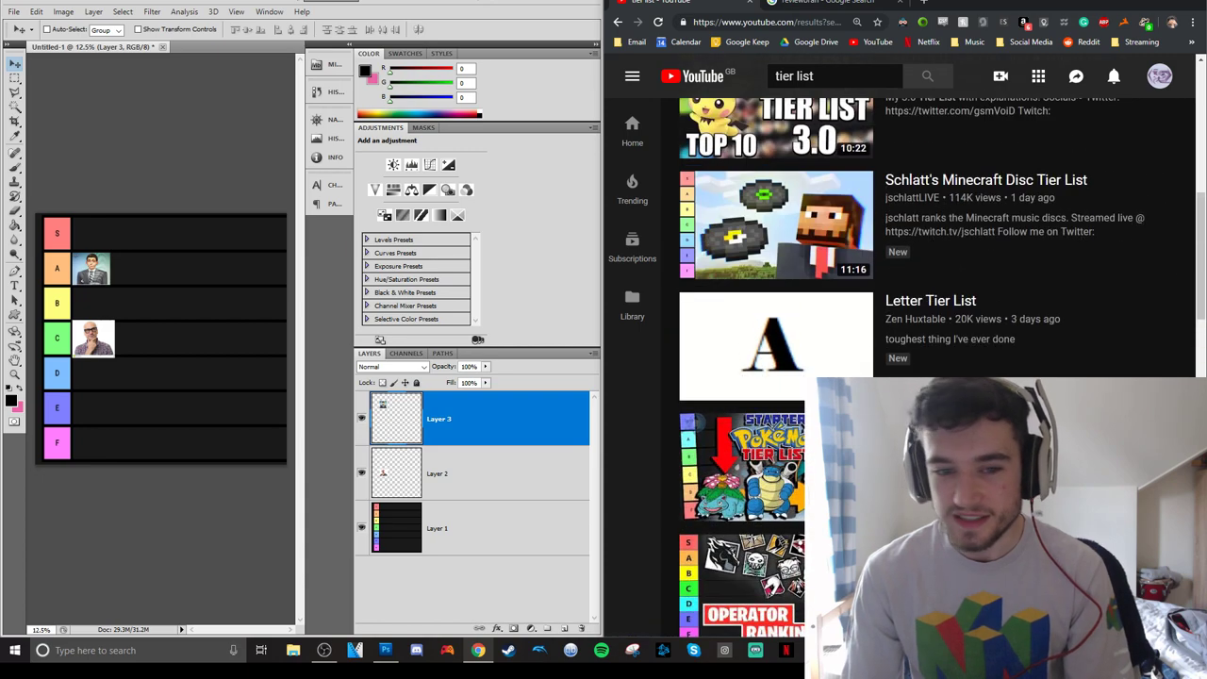
click(812, 4)
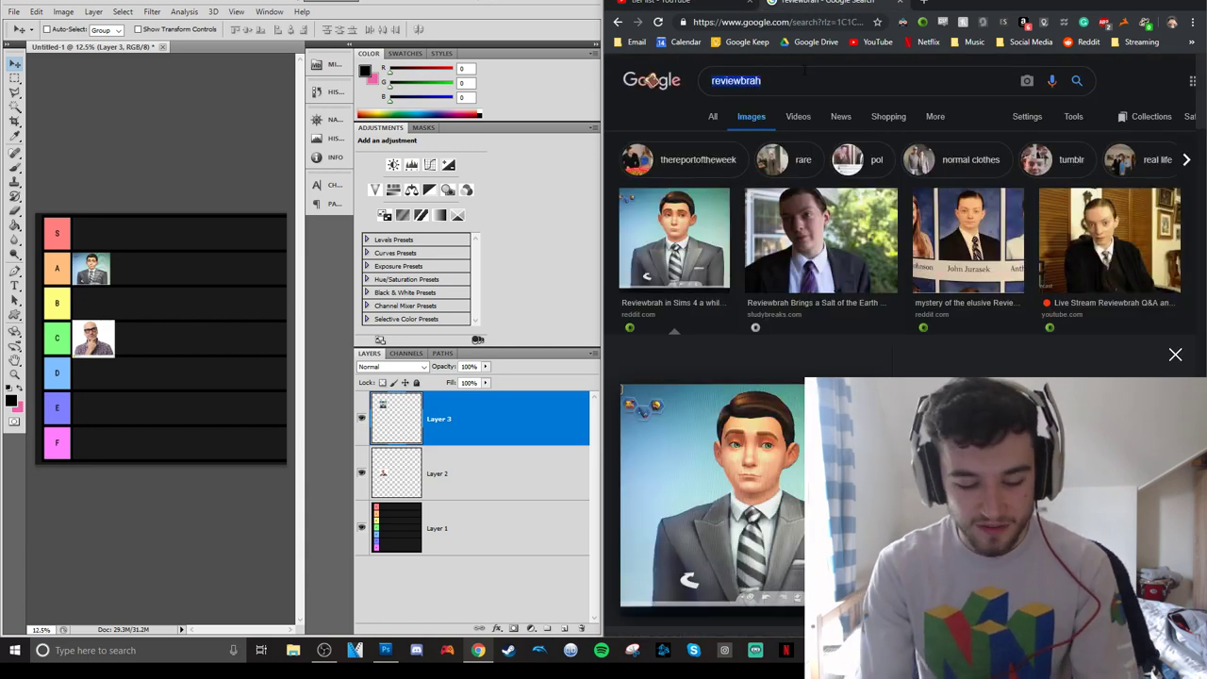
text(esam)
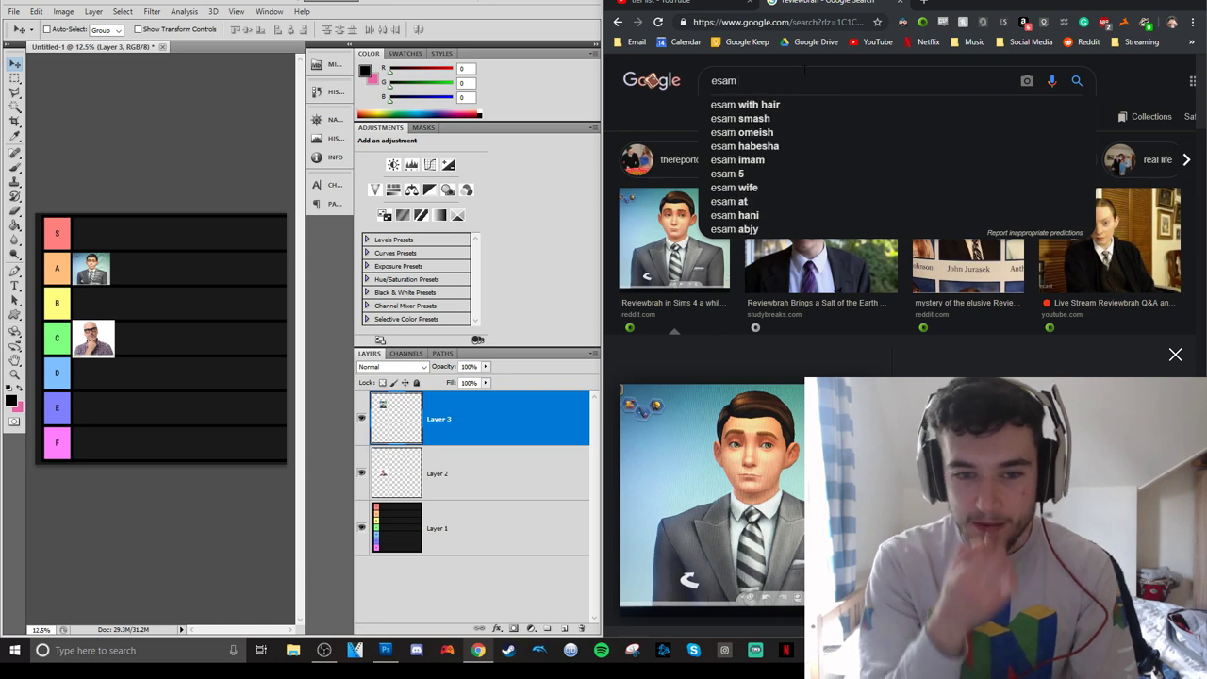
key(Return)
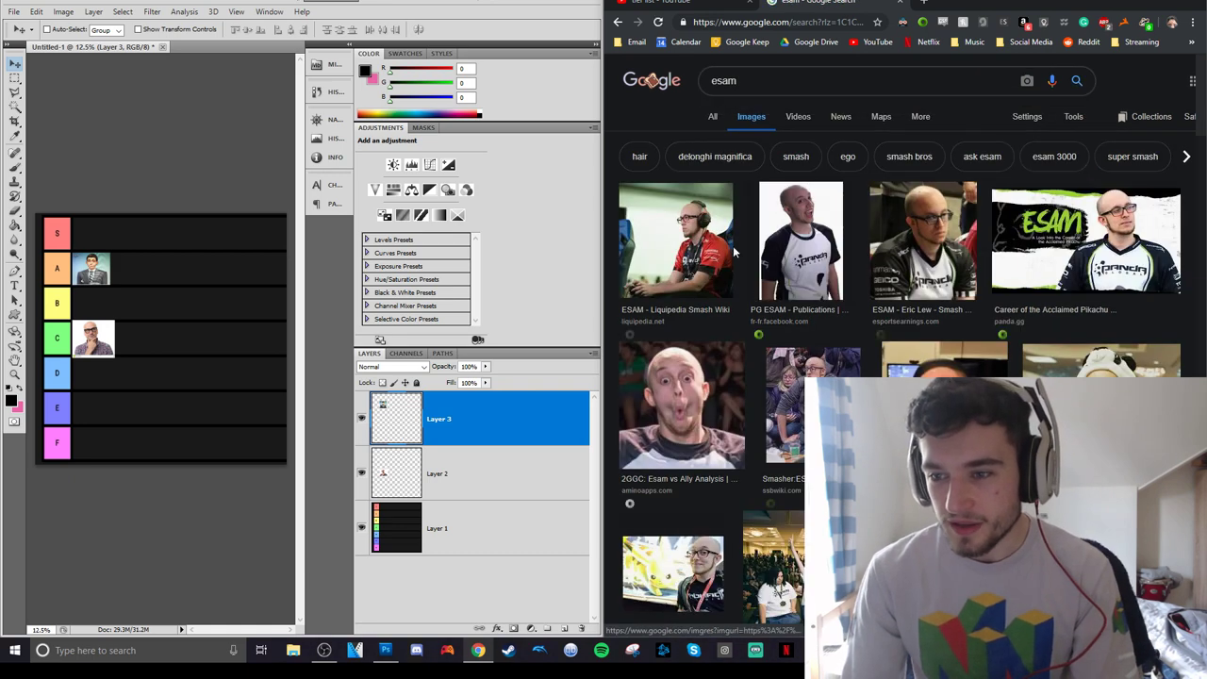
Copy the image of ESAM pulling a face and paste it into the Photoshop tier list.
click(707, 405)
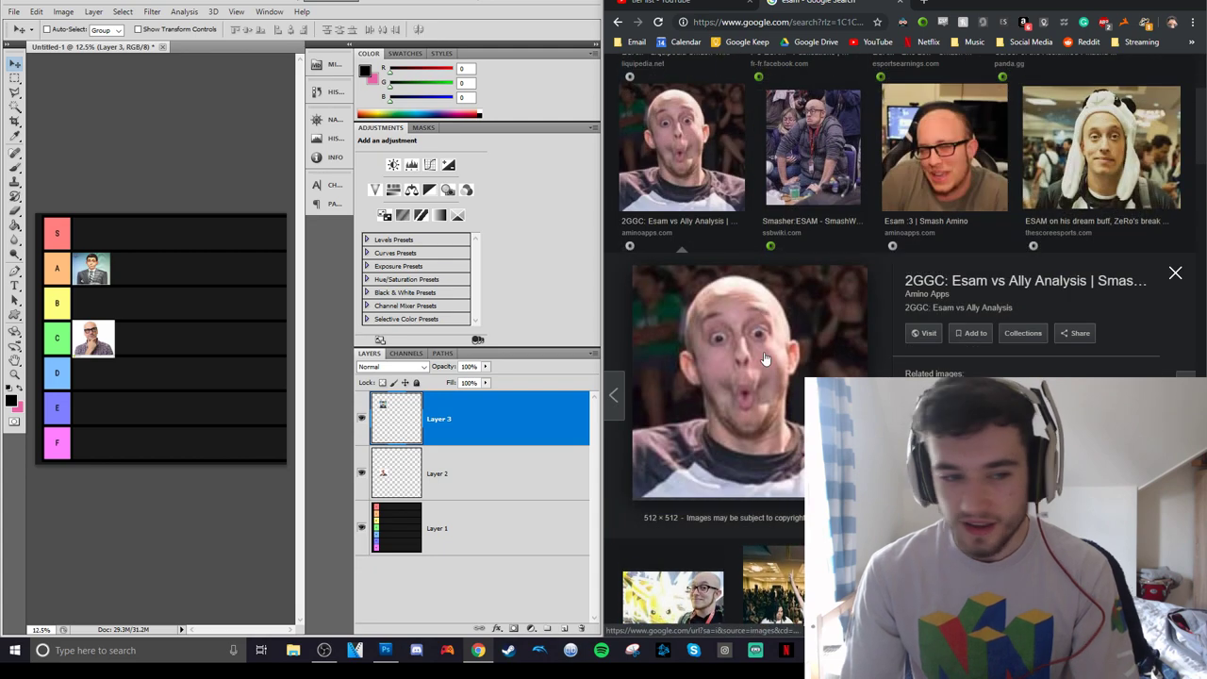
right_click(775, 334)
click(792, 457)
click(242, 209)
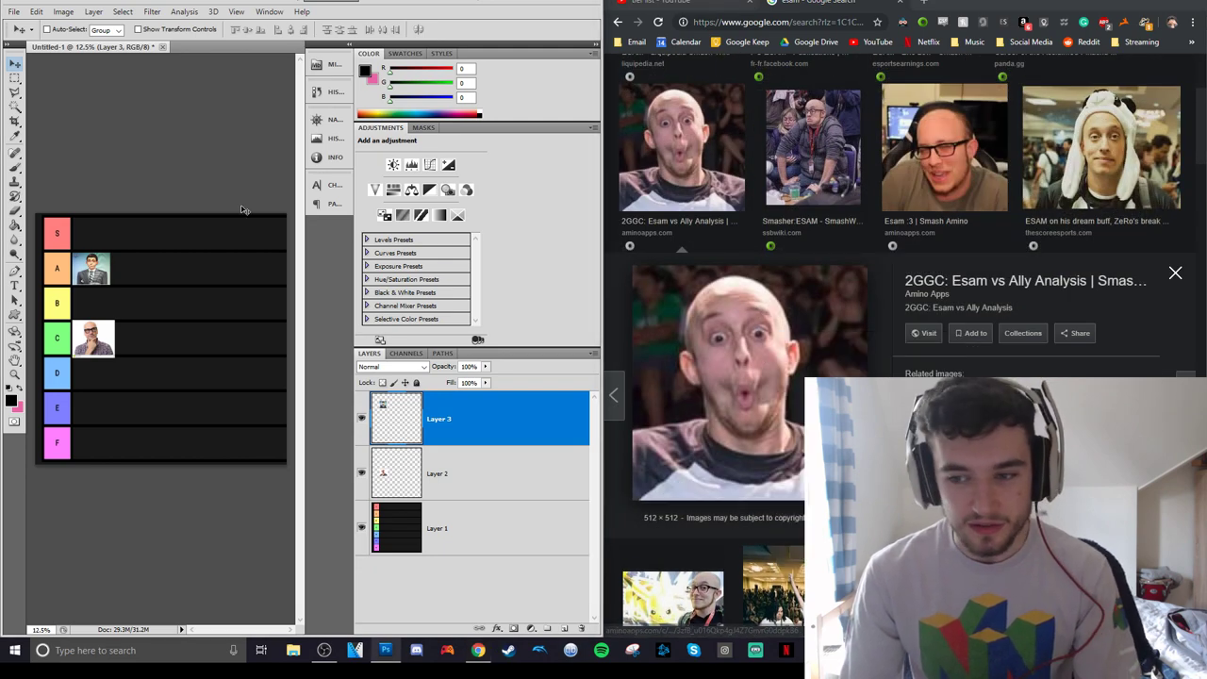
key(ctrl+v)
Shrink the ESAM image to row height and move it into the C row, directly beside the bald man photo.
drag(148, 309, 78, 271)
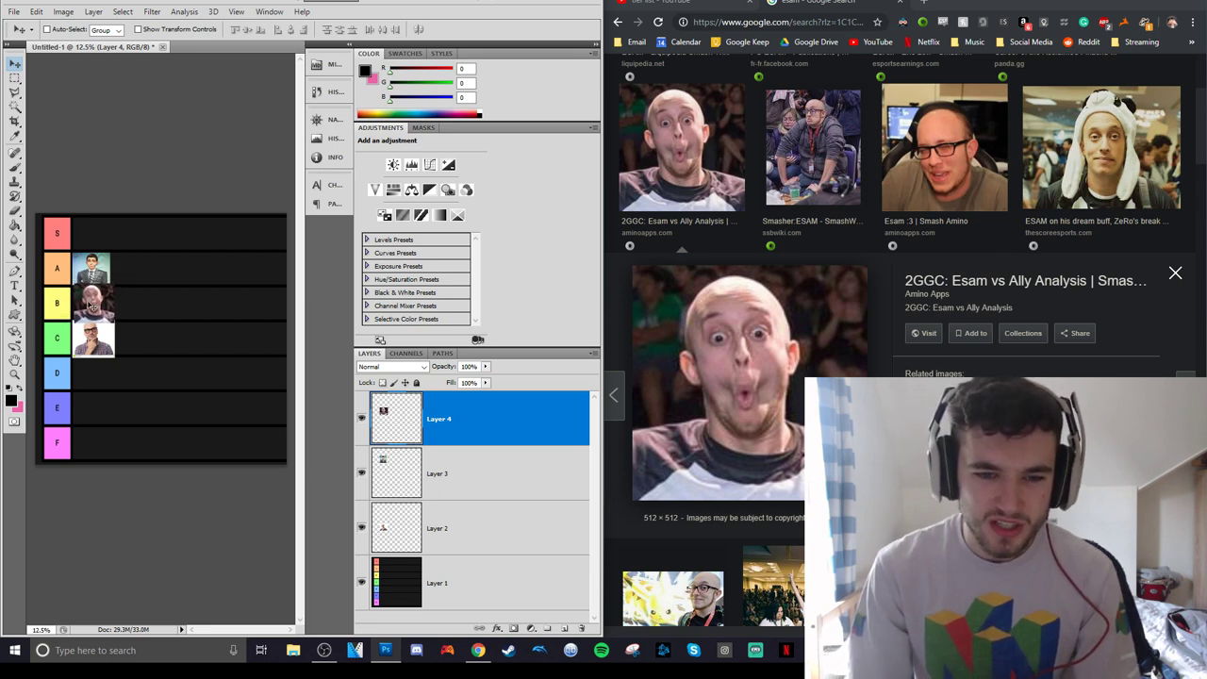
mouse_move(91, 303)
mouse_down()
mouse_move(101, 303)
mouse_move(90, 305)
mouse_up()
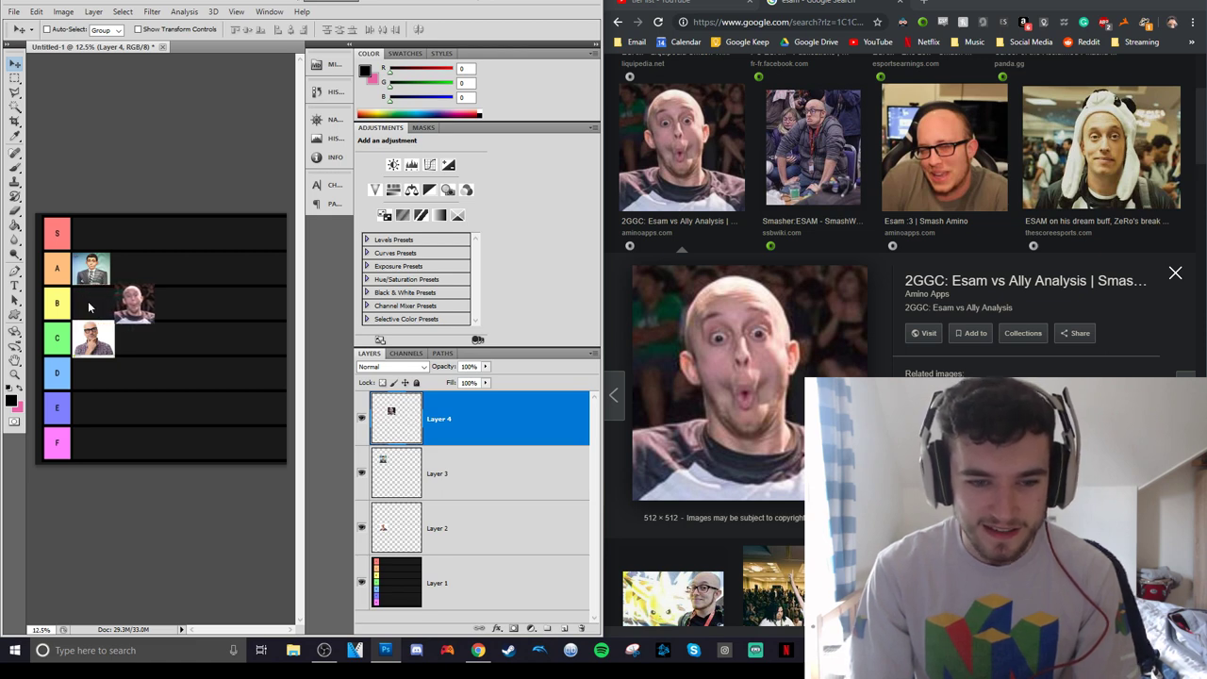
key(shift+Down)
key(shift+Down)
key(shift+Down)
key(shift+Down)
key(shift+Down)
key(shift+Down)
key(shift+Down)
key(shift+Down)
key(shift+Down)
key(shift+Down)
key(shift+Down)
key(shift+Down)
key(shift+Down)
key(shift+Down)
key(shift+Down)
key(shift+Down)
key(shift+Down)
key(shift+Down)
key(shift+Down)
key(shift+Down)
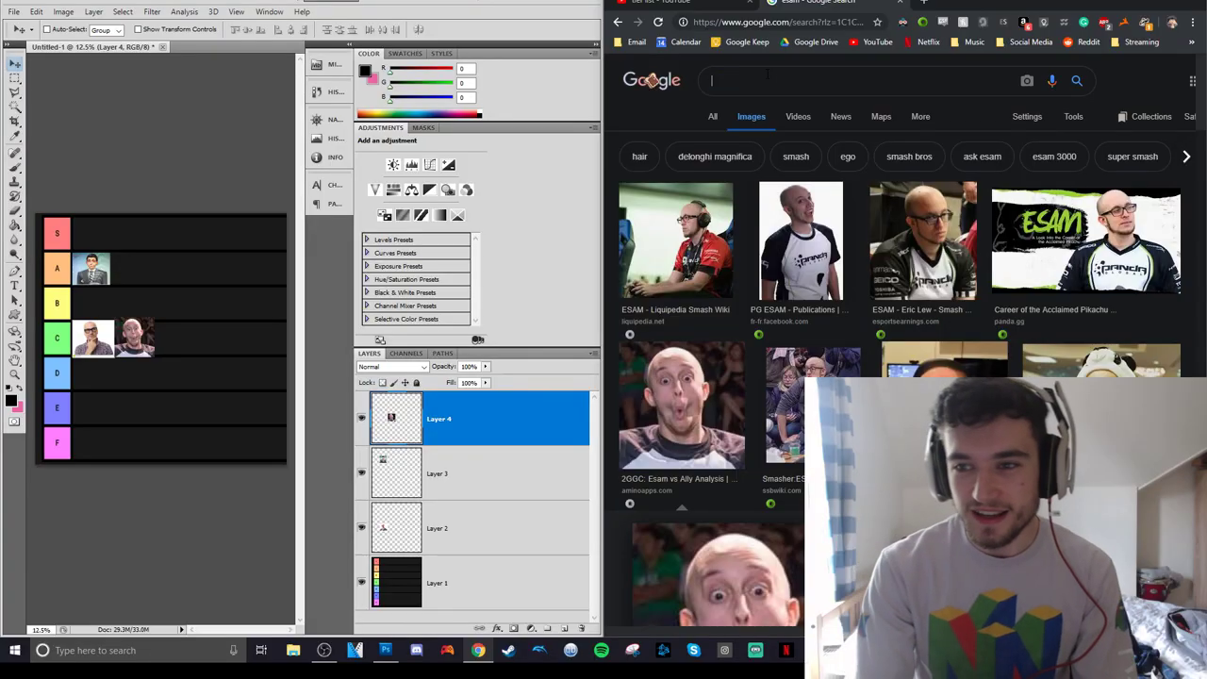
Look through the YouTube tier list results for another creator to rank.
click(686, 3)
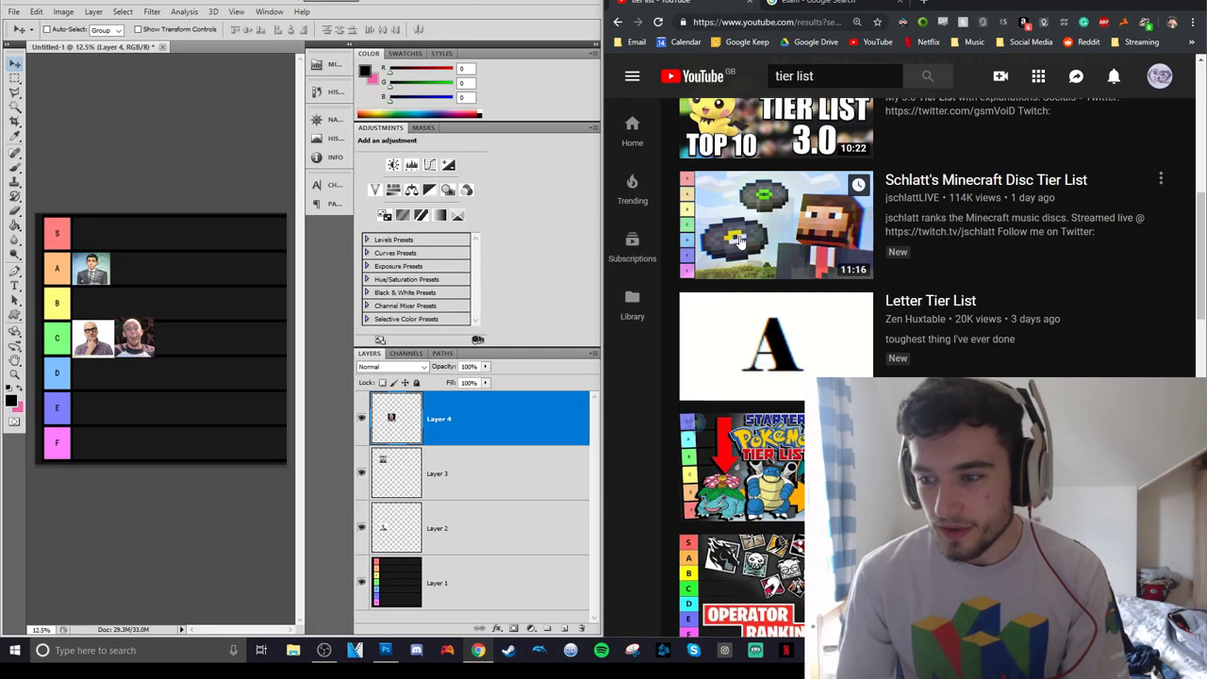
scroll(677, 252, up, 3)
scroll(677, 254, up, 4)
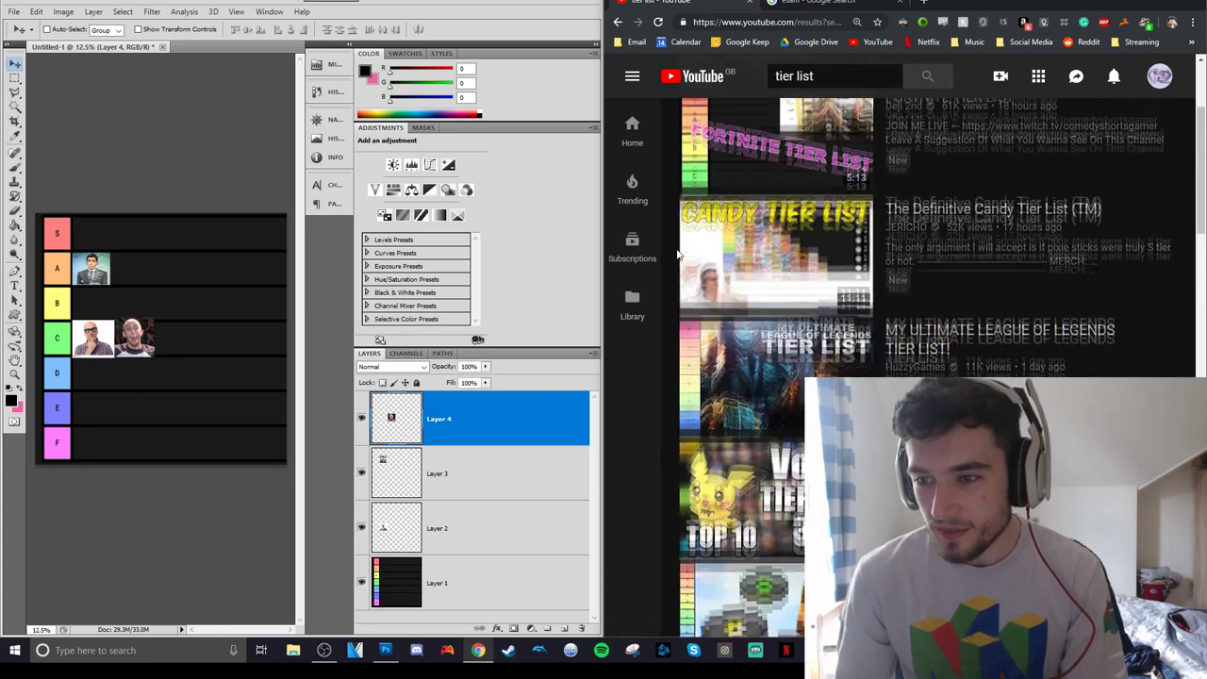
scroll(669, 269, down, 3)
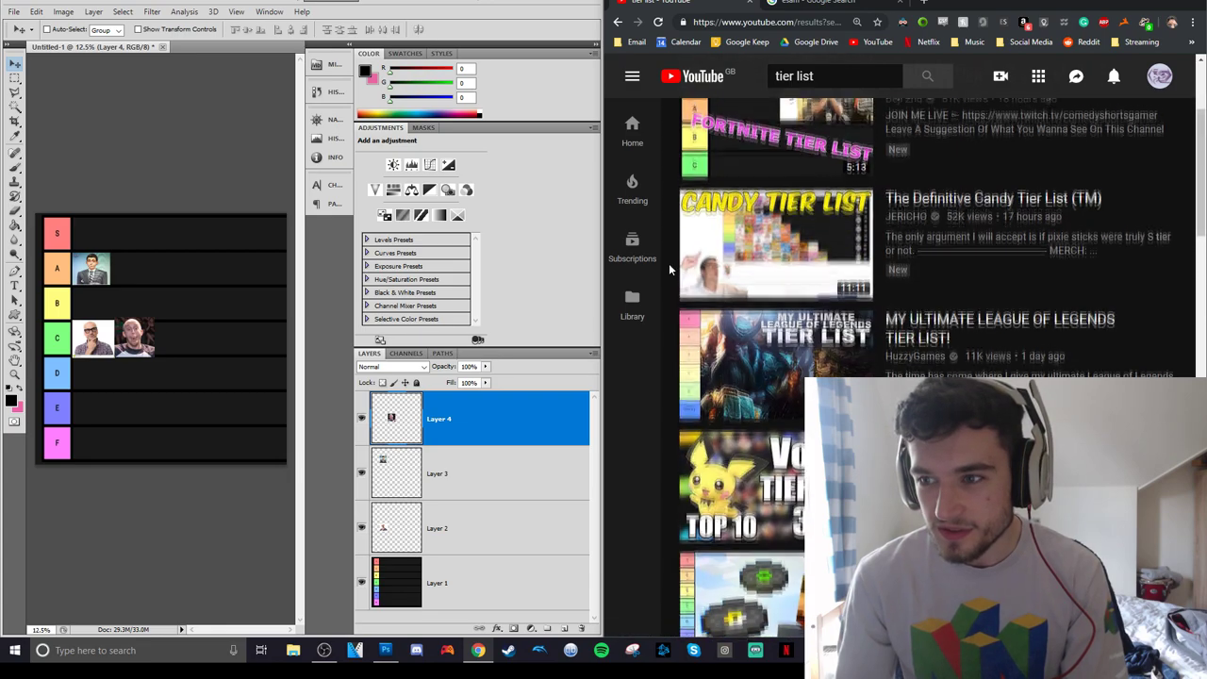
scroll(669, 270, up, 1)
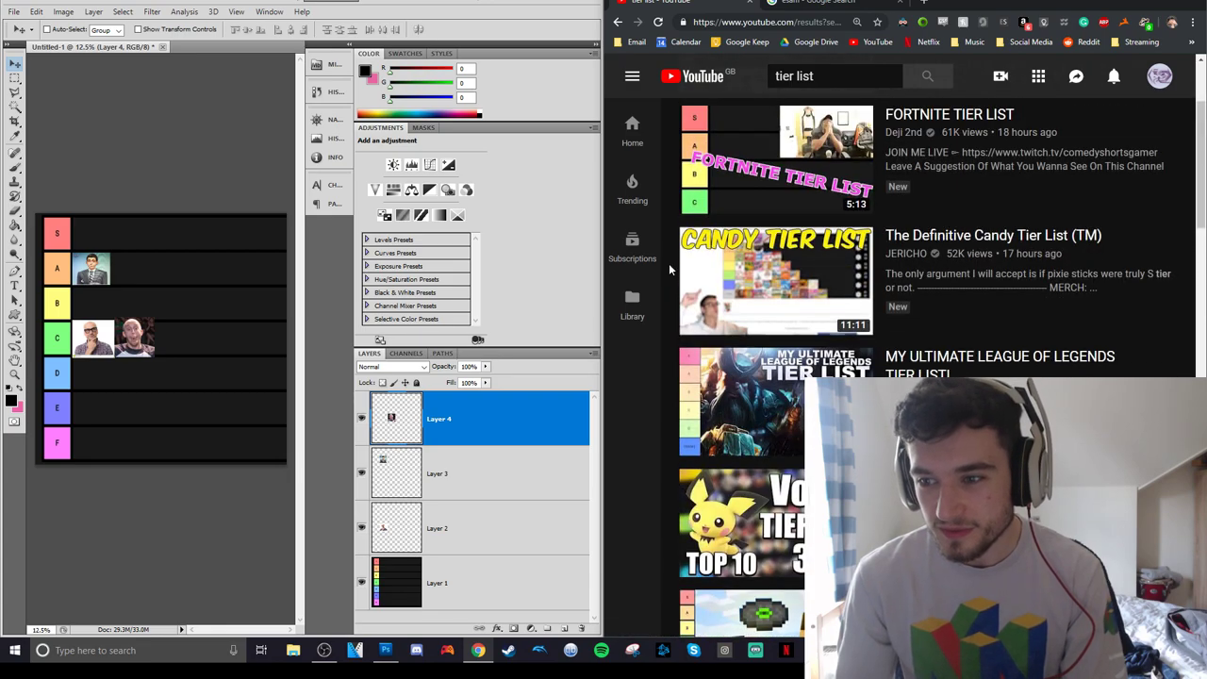
scroll(669, 264, down, 6)
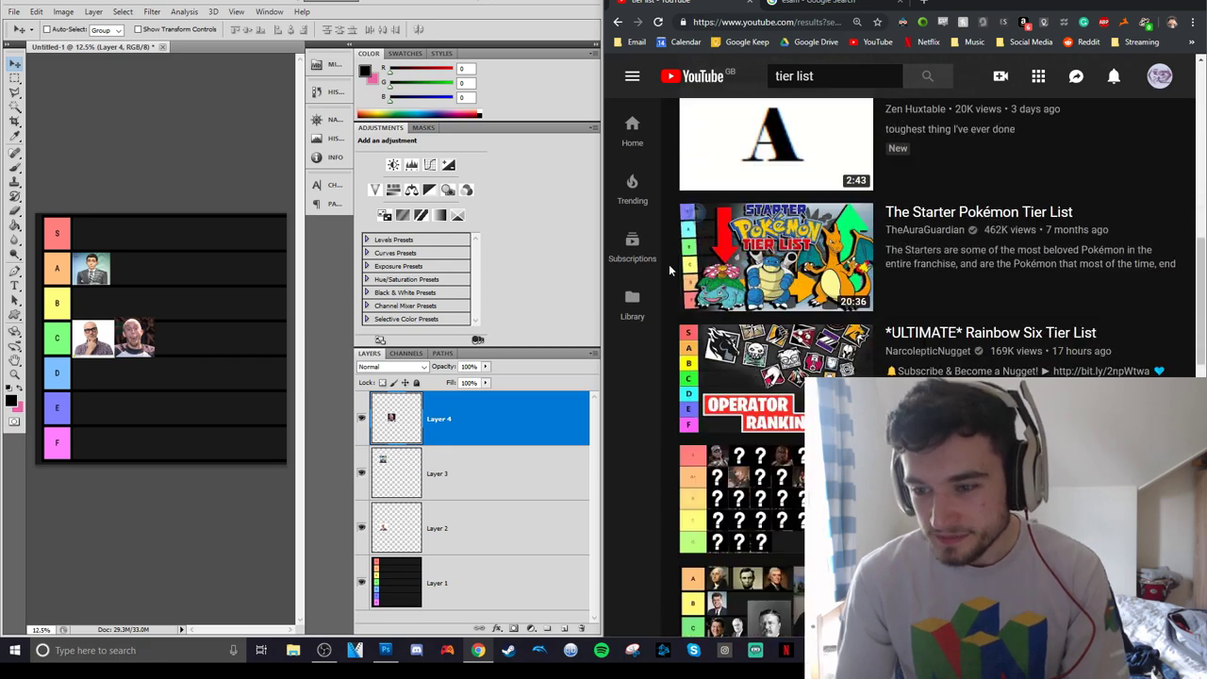
scroll(668, 264, down, 3)
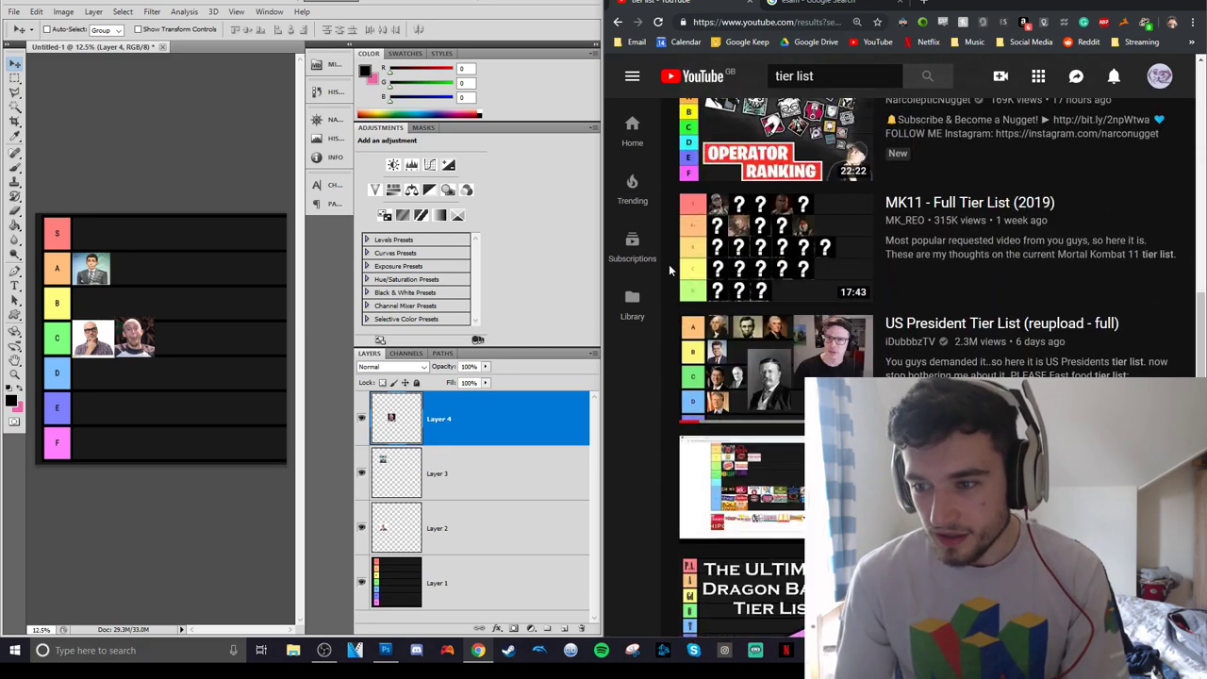
scroll(668, 264, down, 2)
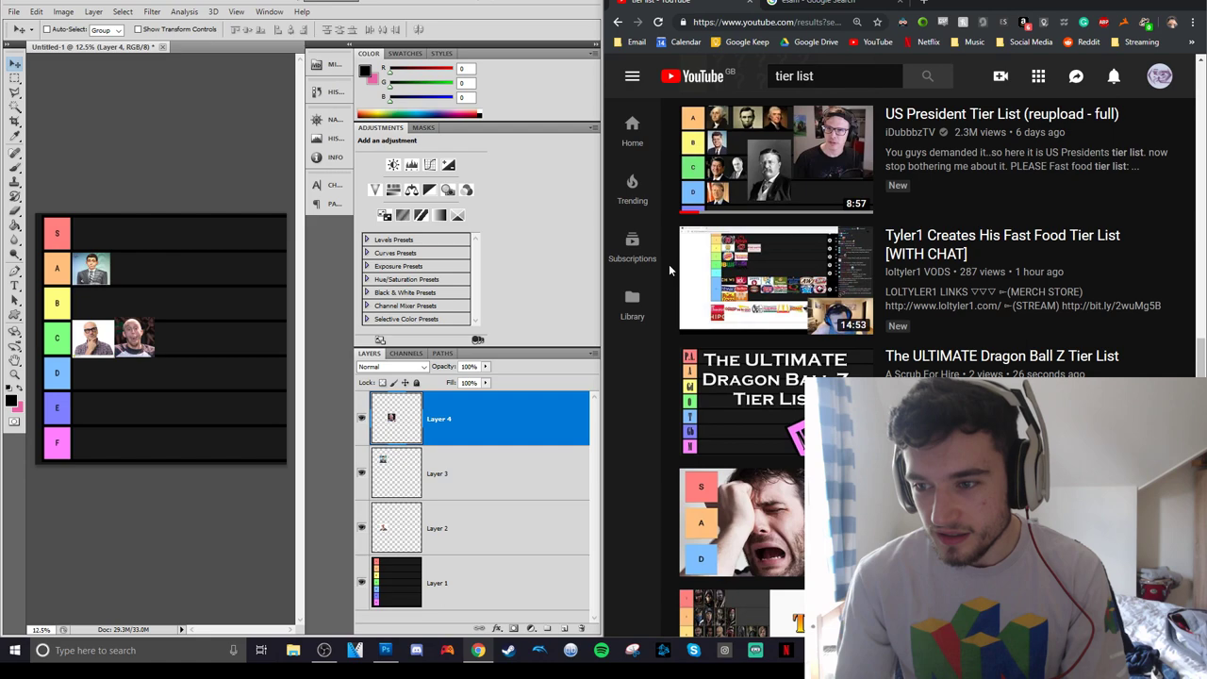
scroll(668, 264, down, 1)
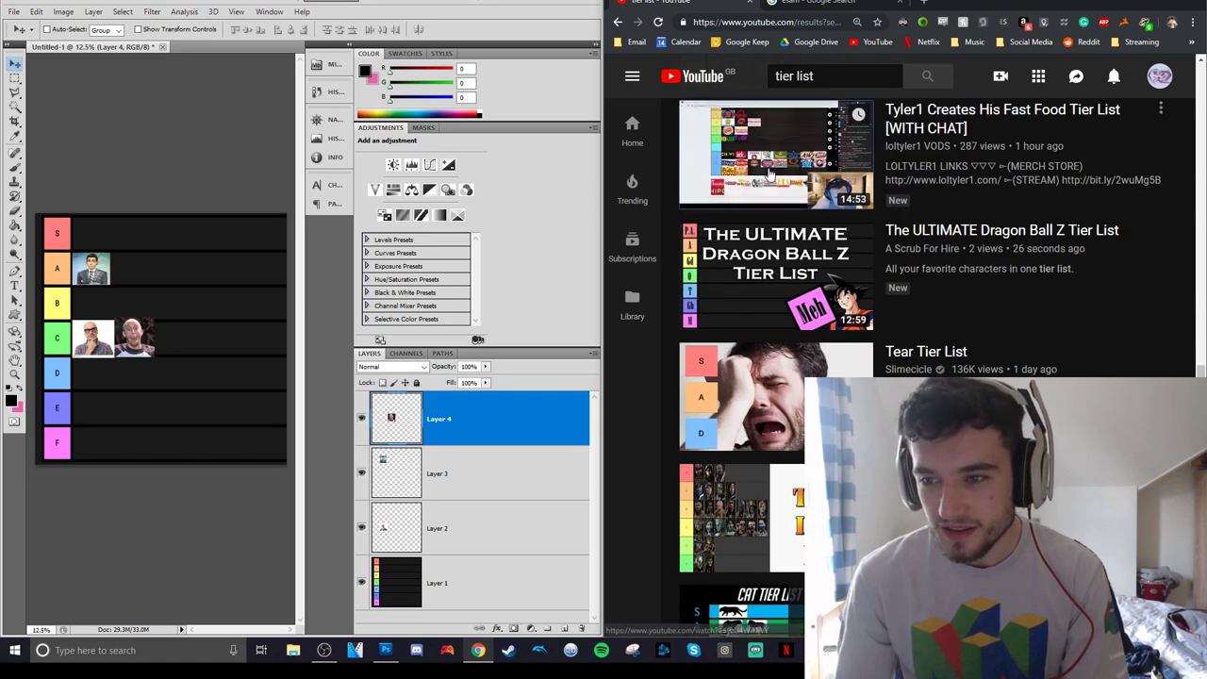
Open the video "Tyler1 Creates His Fast Food Tier List [WITH CHAT]" and set its playback speed to 2.
click(834, 156)
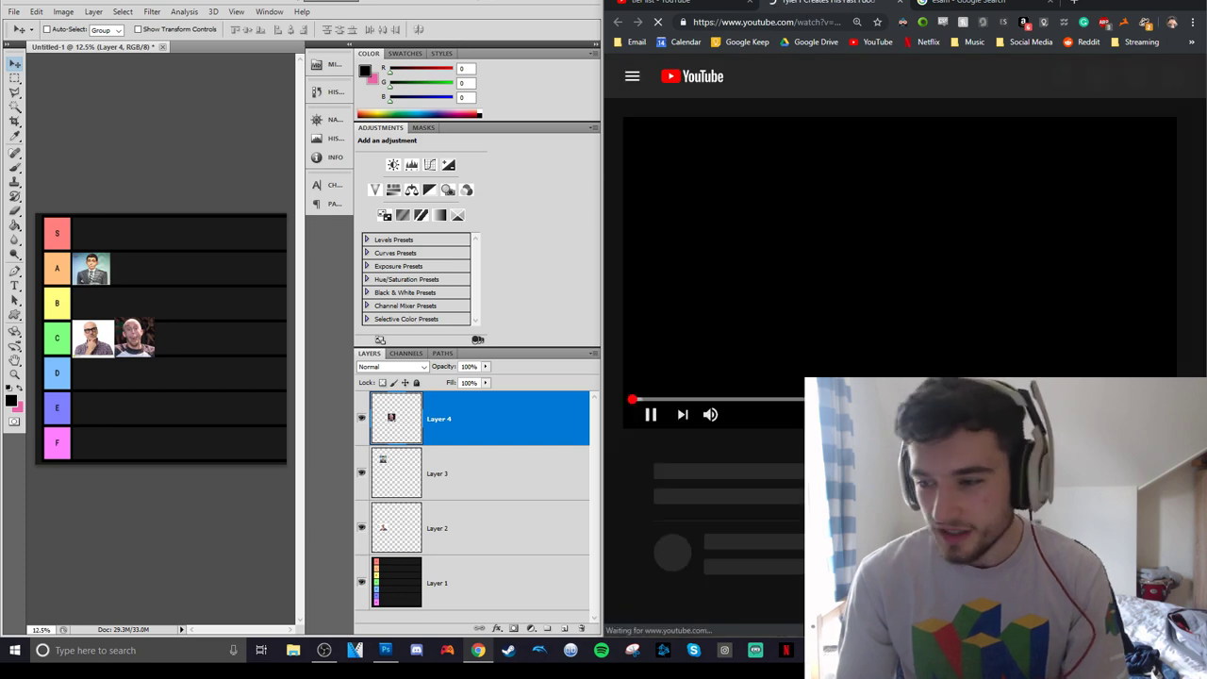
click(1054, 413)
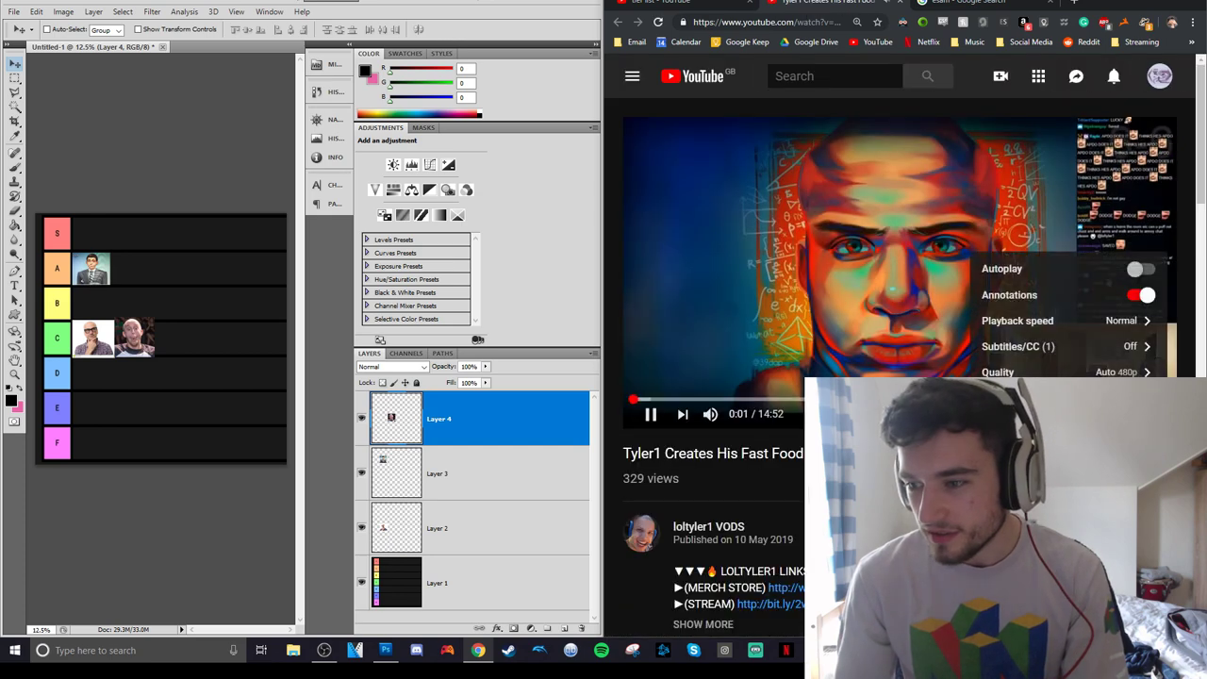
click(1136, 325)
click(1126, 369)
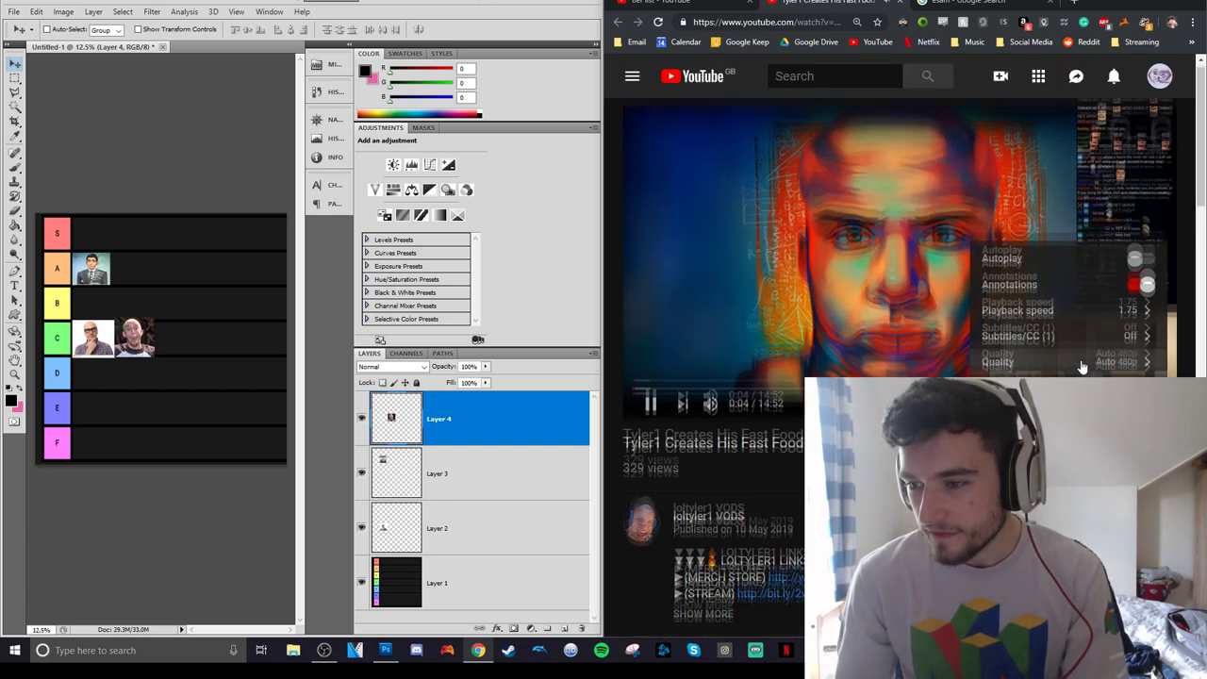
click(1124, 279)
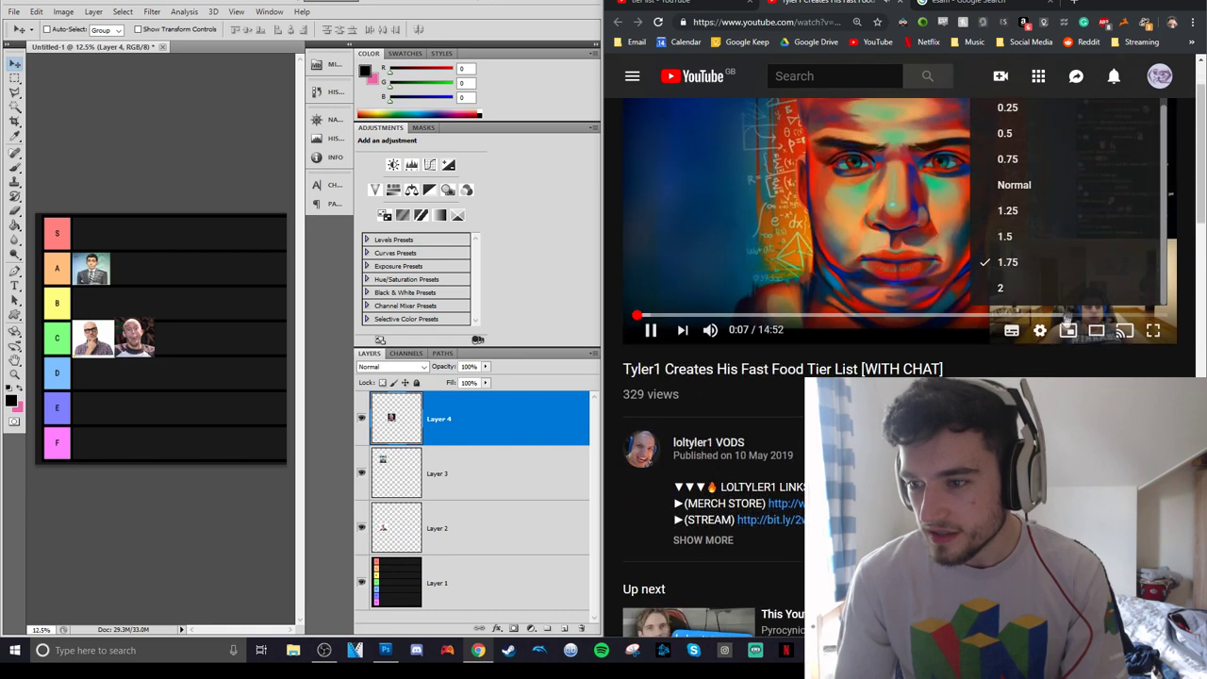
click(1124, 288)
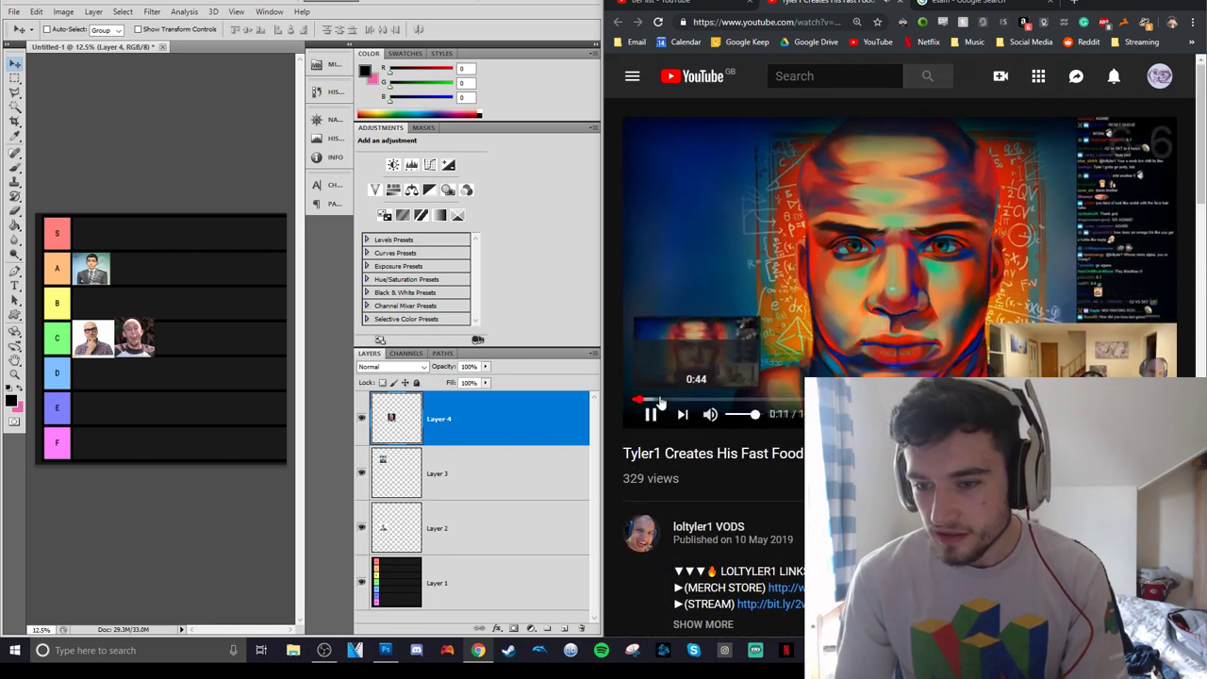
Skim forward through the Tyler1 video to near its end to view the filled-in fast food tier list.
click(672, 401)
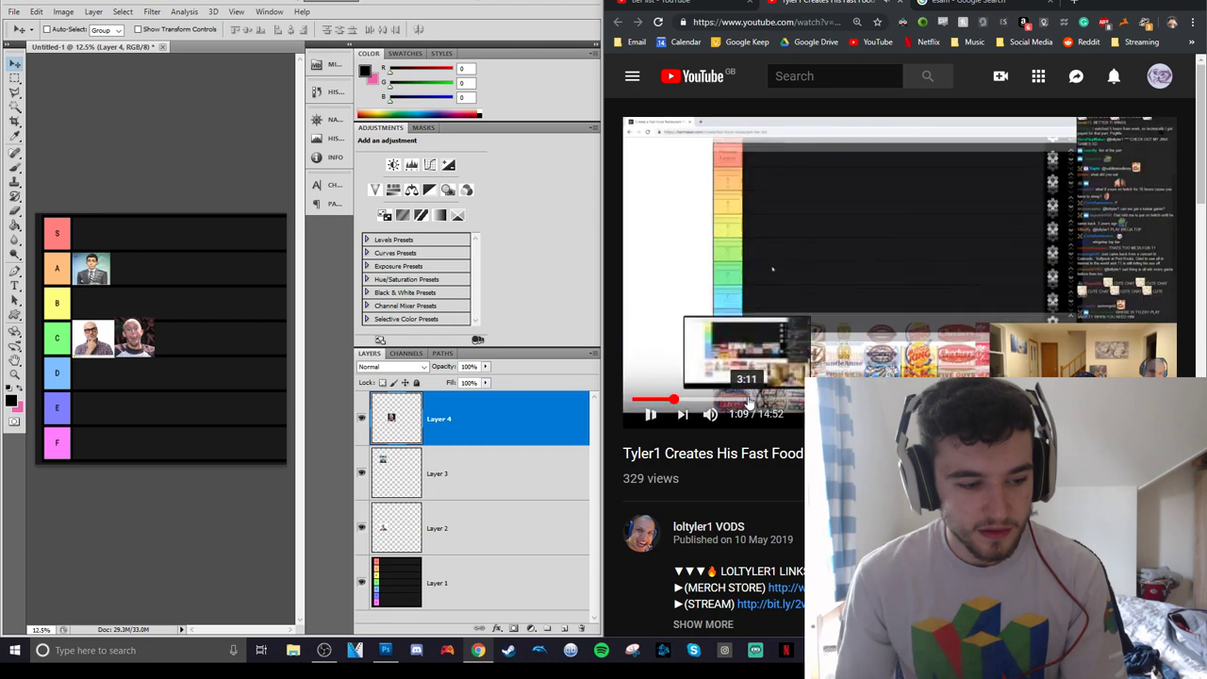
click(756, 401)
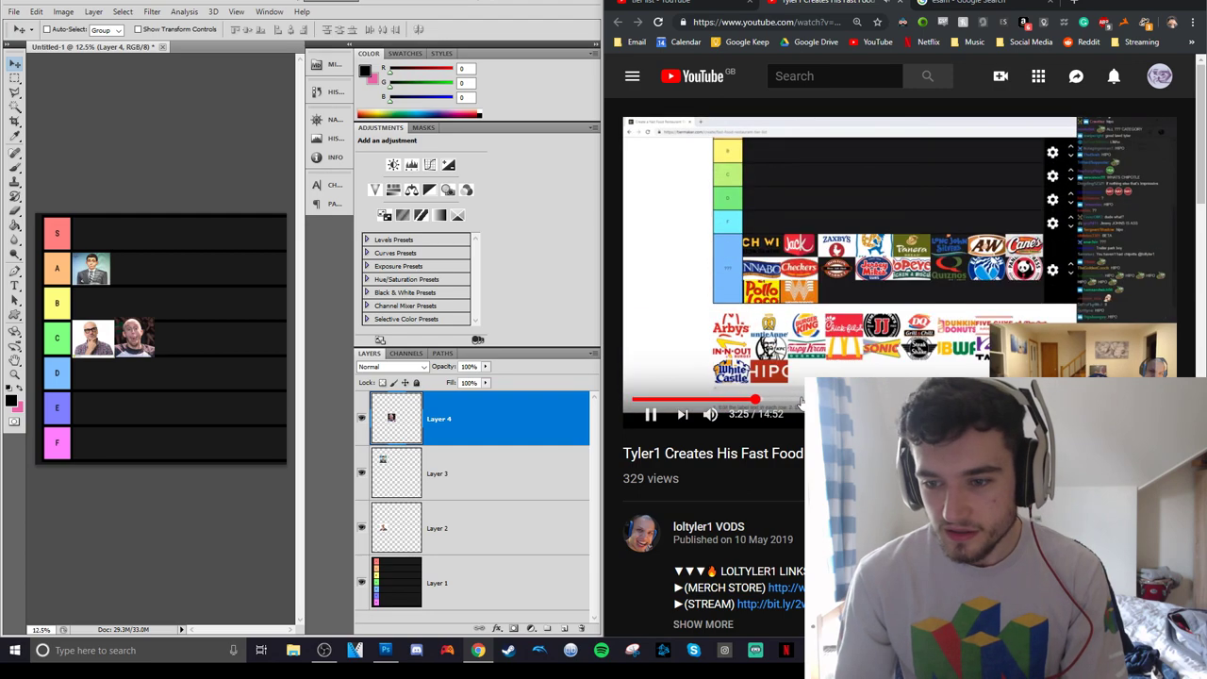
drag(799, 403, 903, 401)
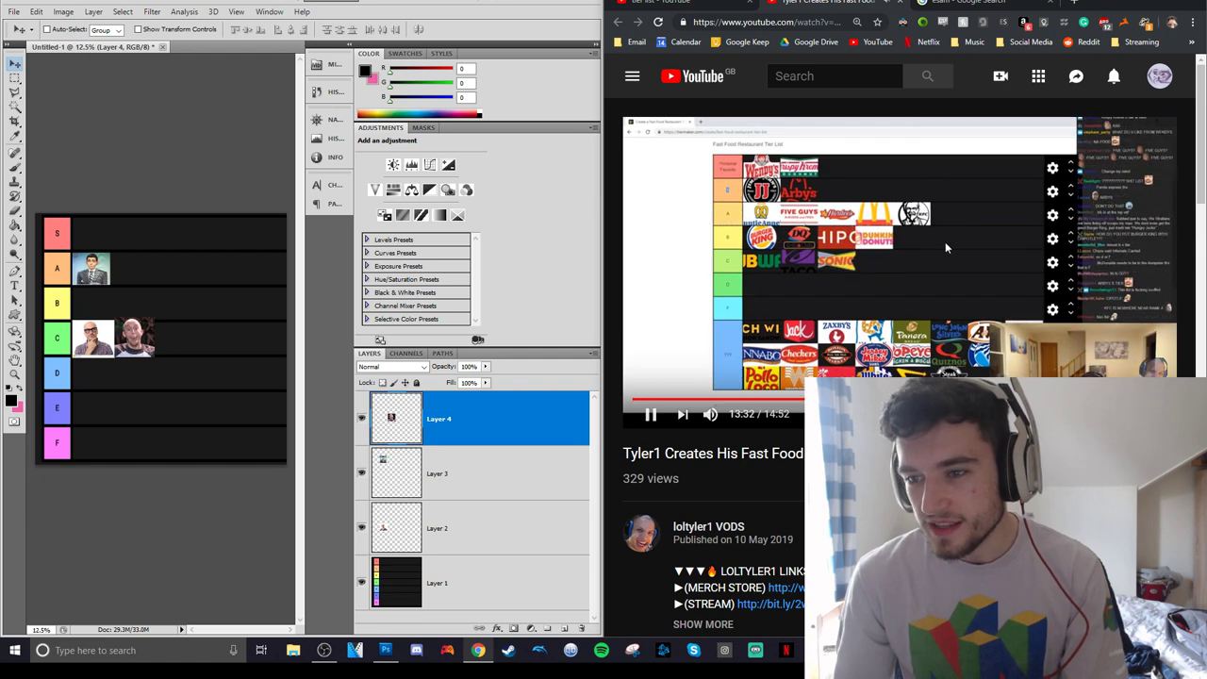
Search Google Images for "tyler1" and open the square close-up of his face with blue headphones on white.
click(942, 4)
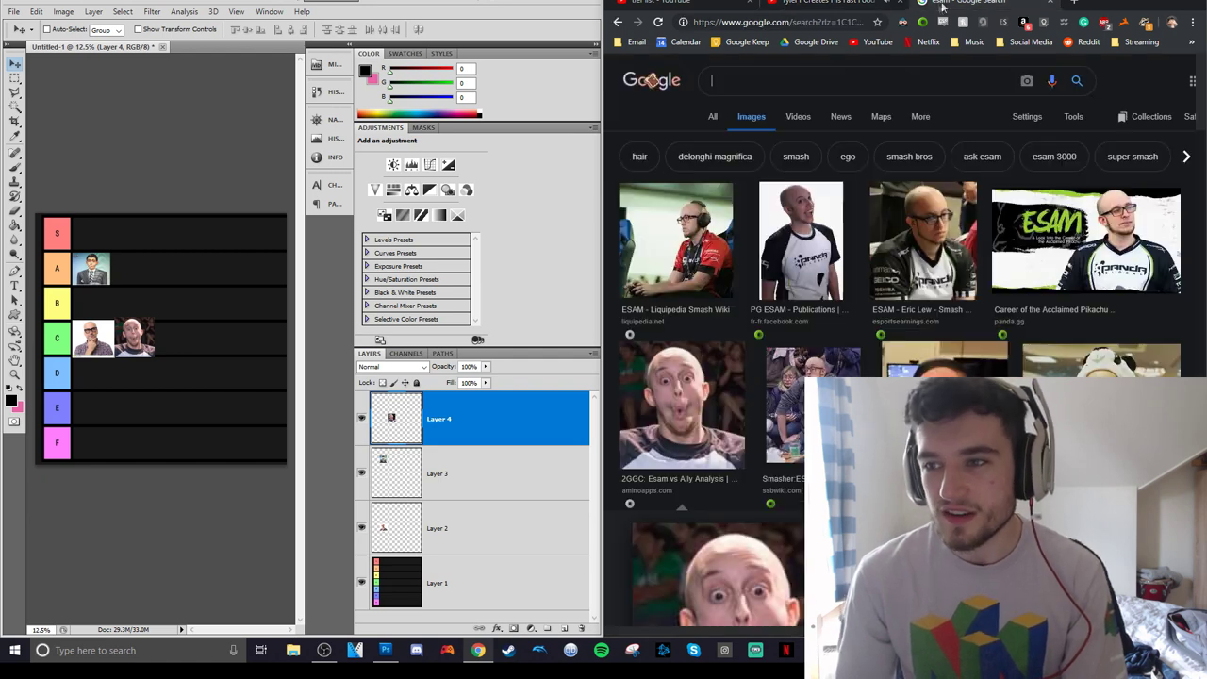
text(ty)
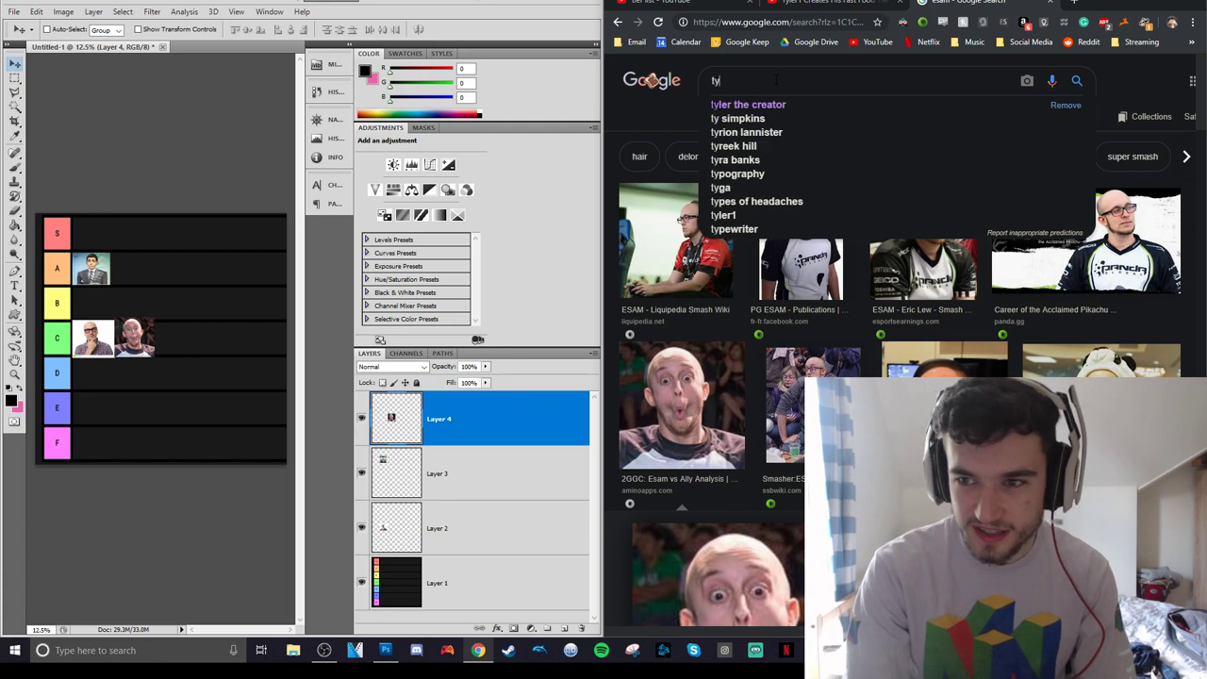
text(ler1)
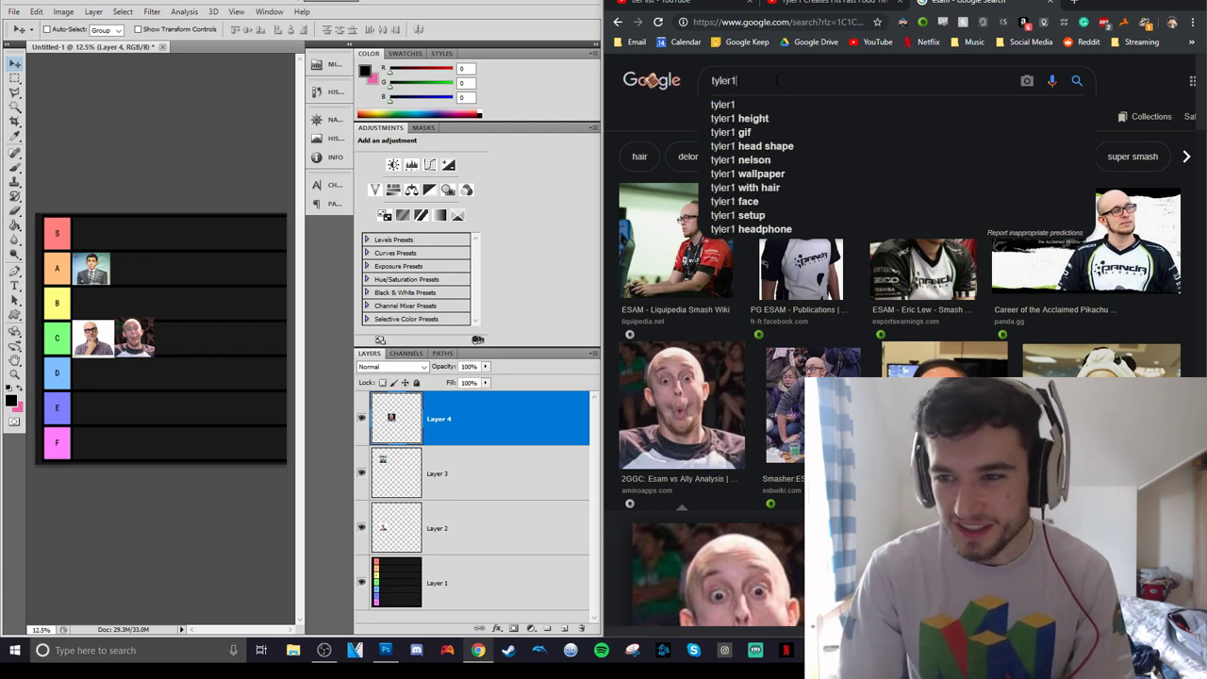
key(Return)
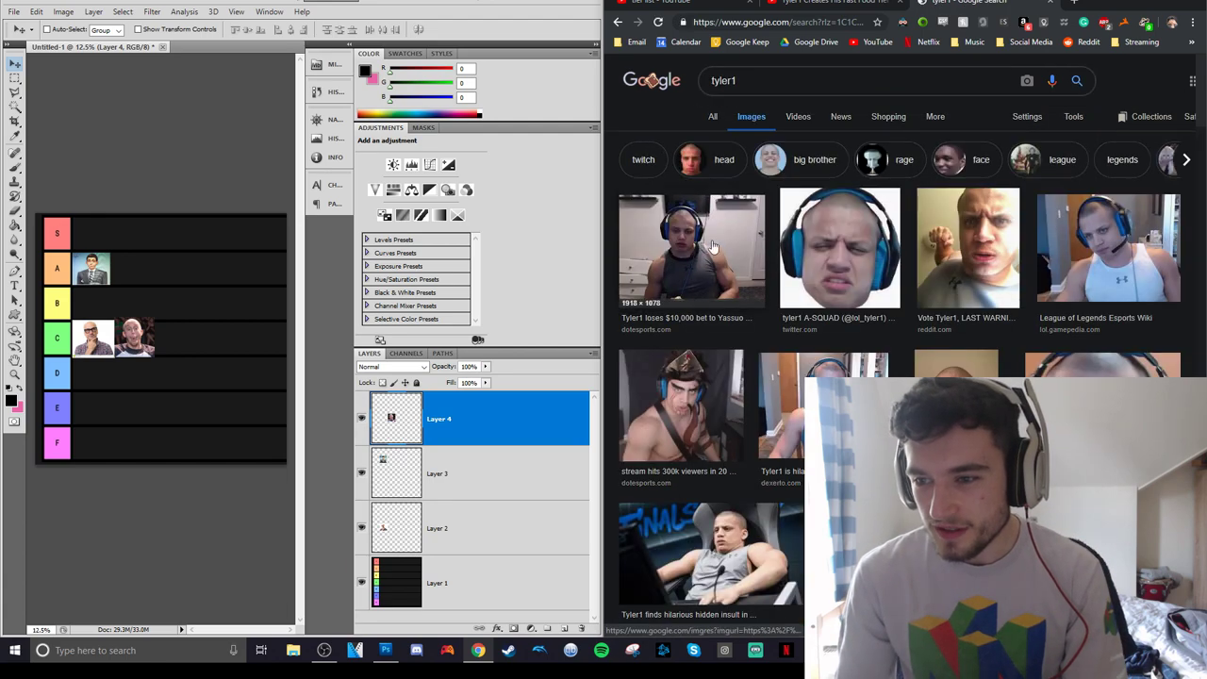
click(839, 246)
Copy the Tyler1 face image, paste it into the Photoshop tier list and move it to the start of the D row.
right_click(769, 366)
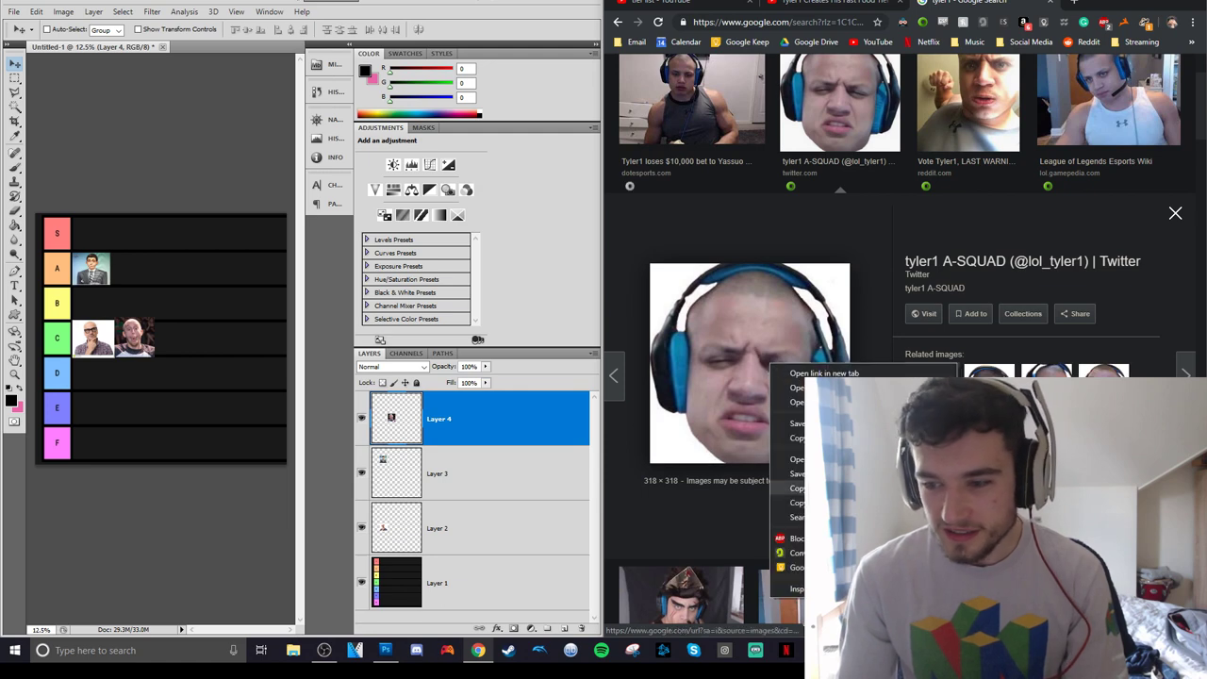
click(797, 488)
click(192, 271)
key(ctrl+v)
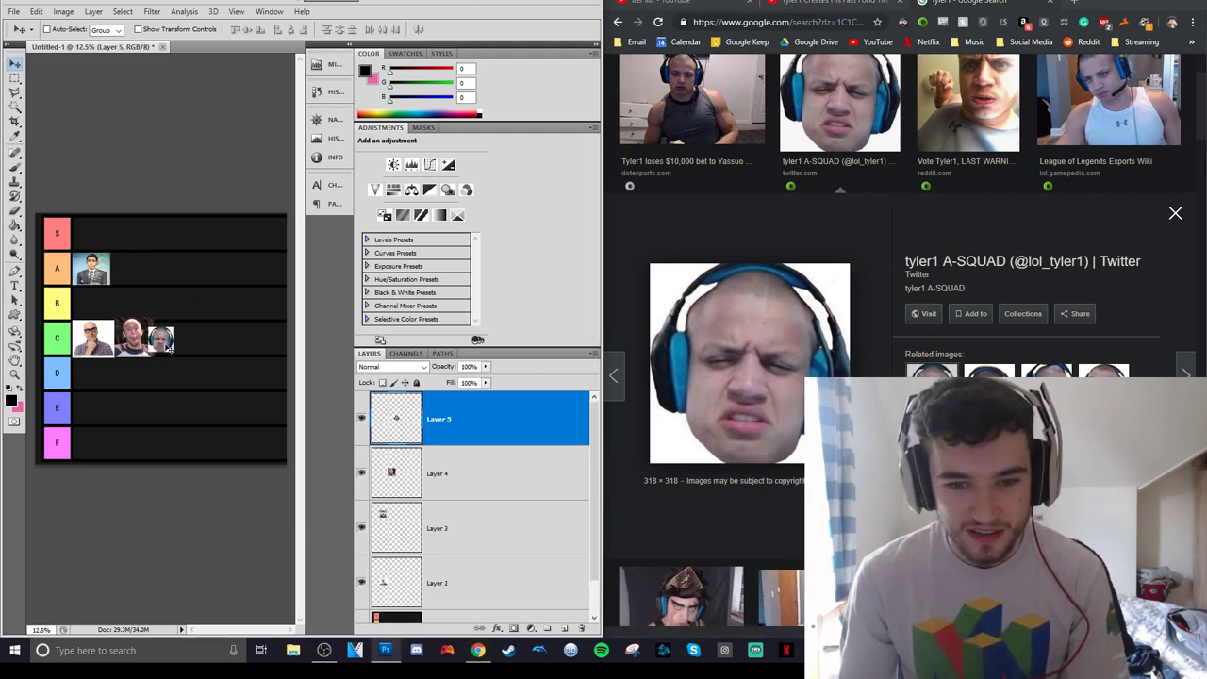
drag(169, 346, 115, 391)
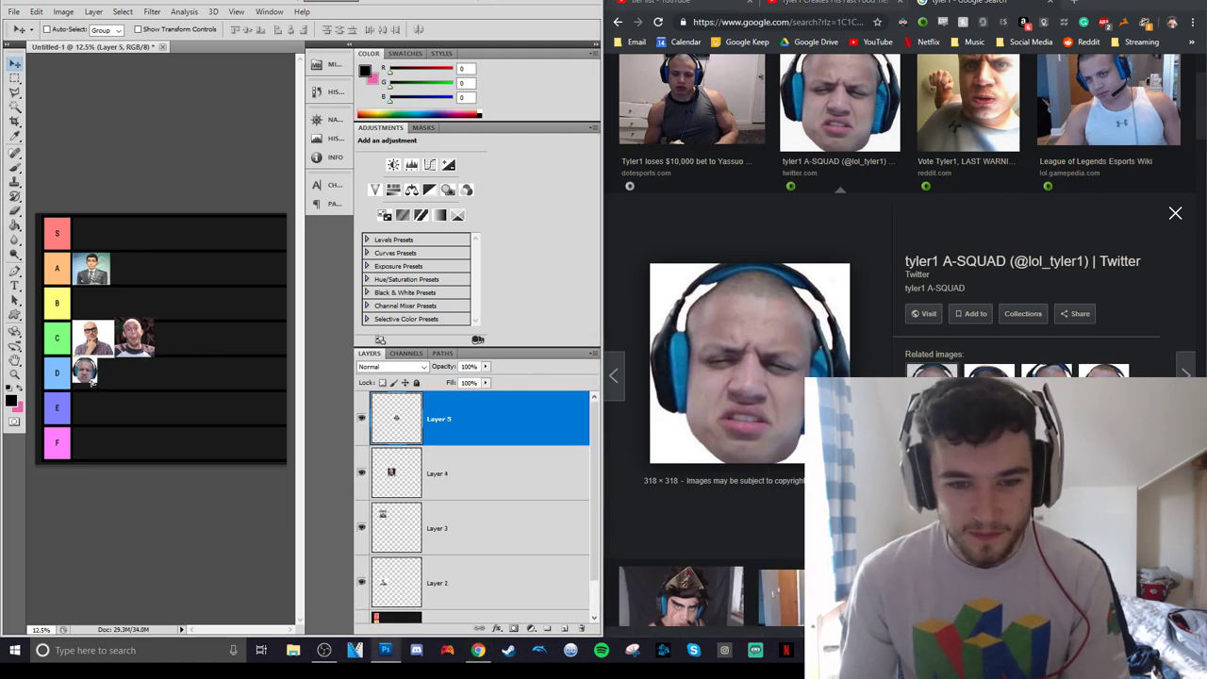
drag(170, 362, 87, 383)
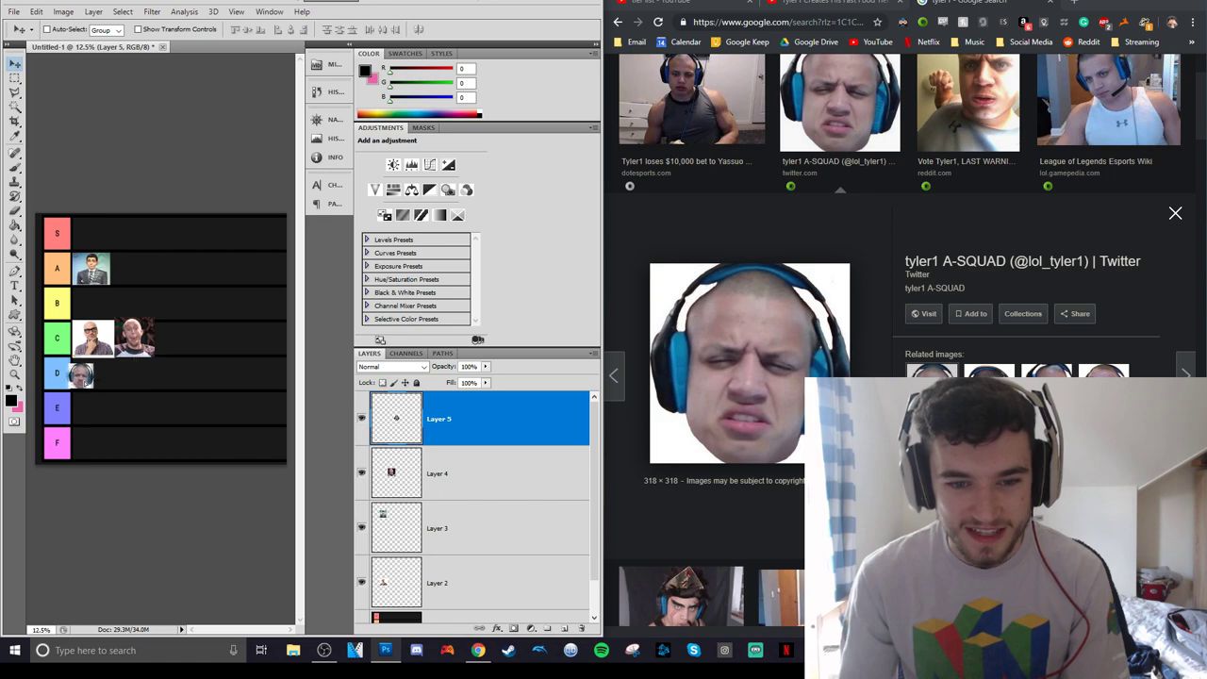
Search Google Images for "deji" and paste the "Deji 2nd - YouTube" photo into the Photoshop tier list.
scroll(808, 187, up, 2)
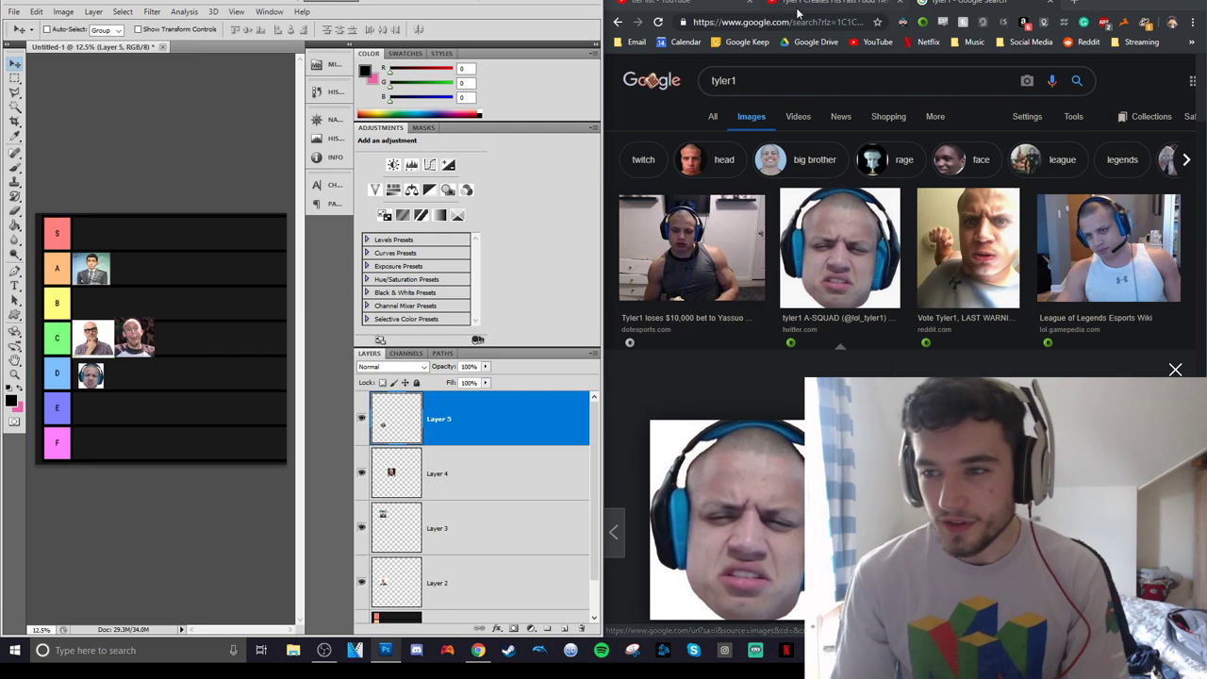
triple_click(775, 80)
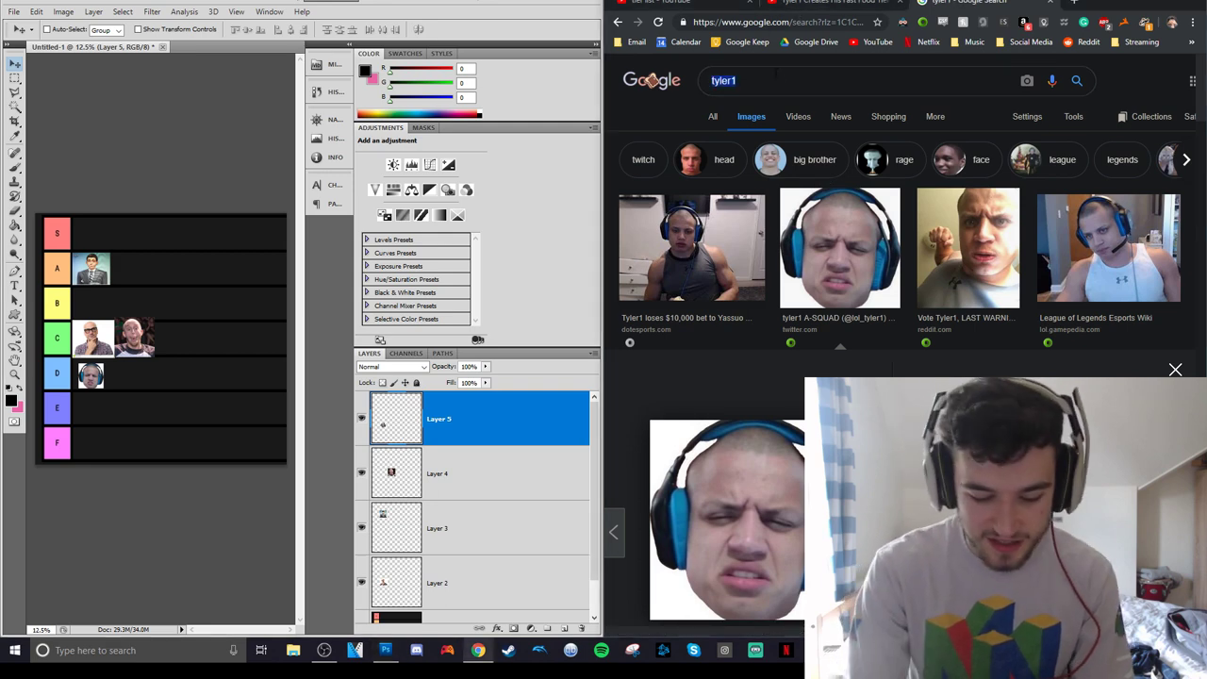
text(deji)
key(Return)
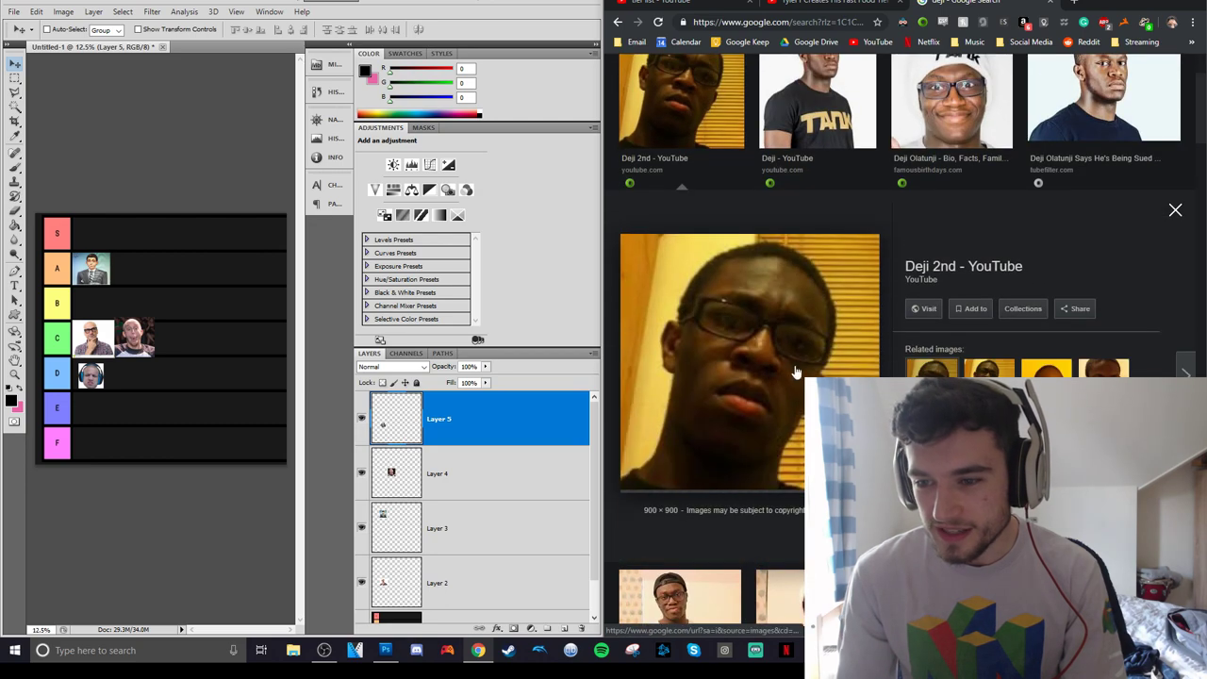
key(ctrl+v)
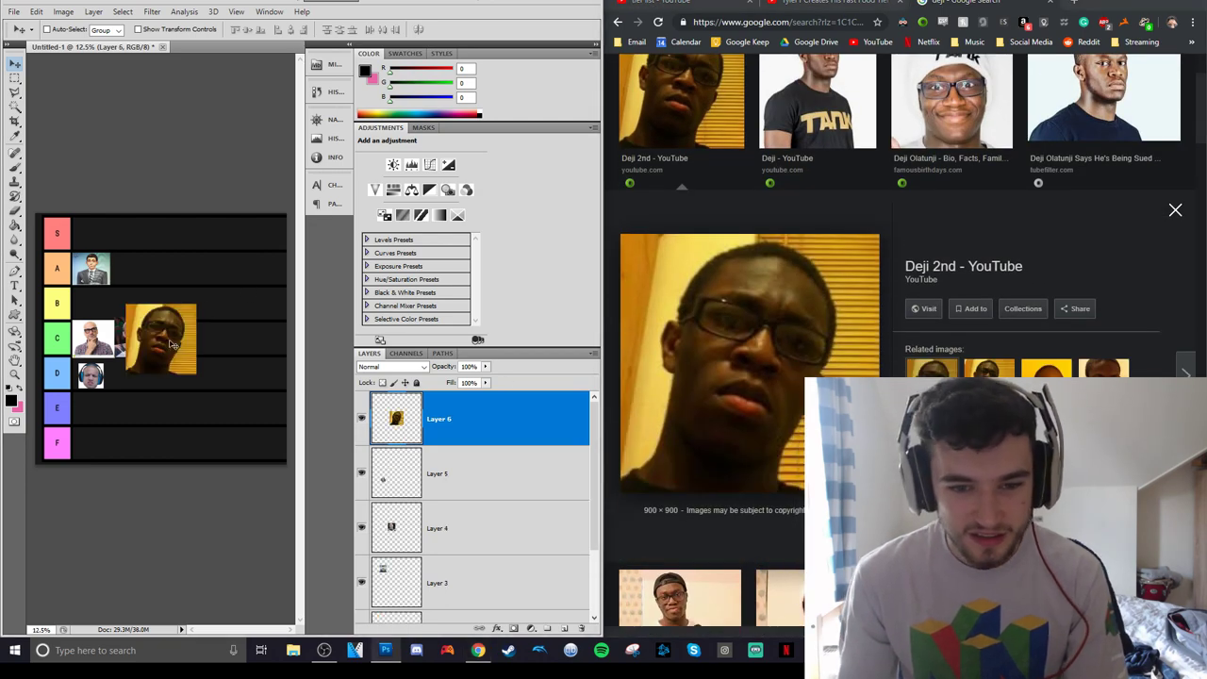
Move the pasted Deji photo to the start of the E row, centred beside the E label.
drag(170, 341, 118, 430)
scroll(716, 349, up, 2)
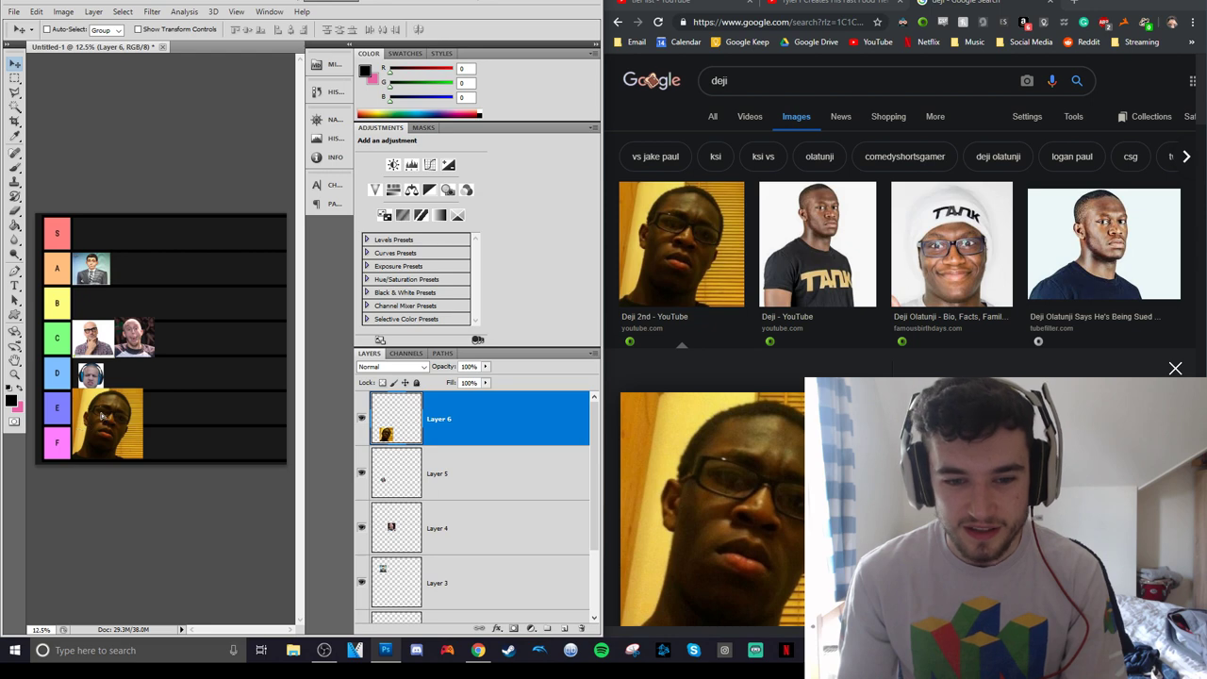
drag(101, 415, 104, 413)
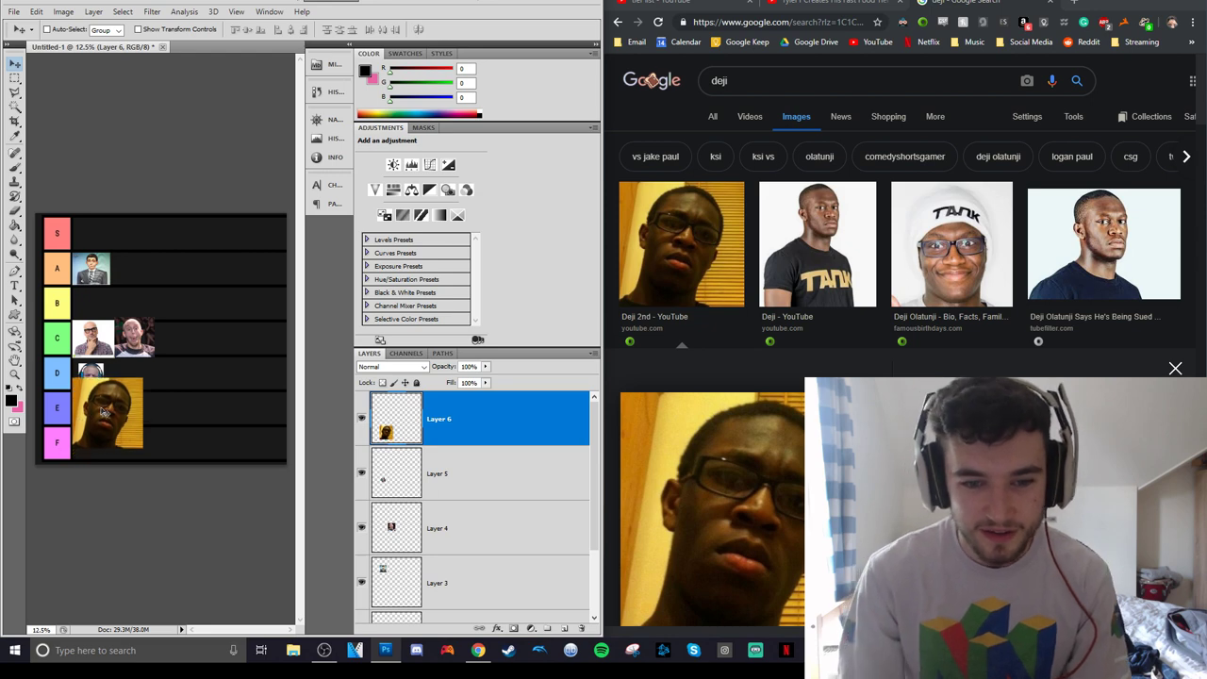
Find NFKRZ's "Soviet & Russian Leader Tier List" in the YouTube tier list results and open it in a new tab.
click(818, 5)
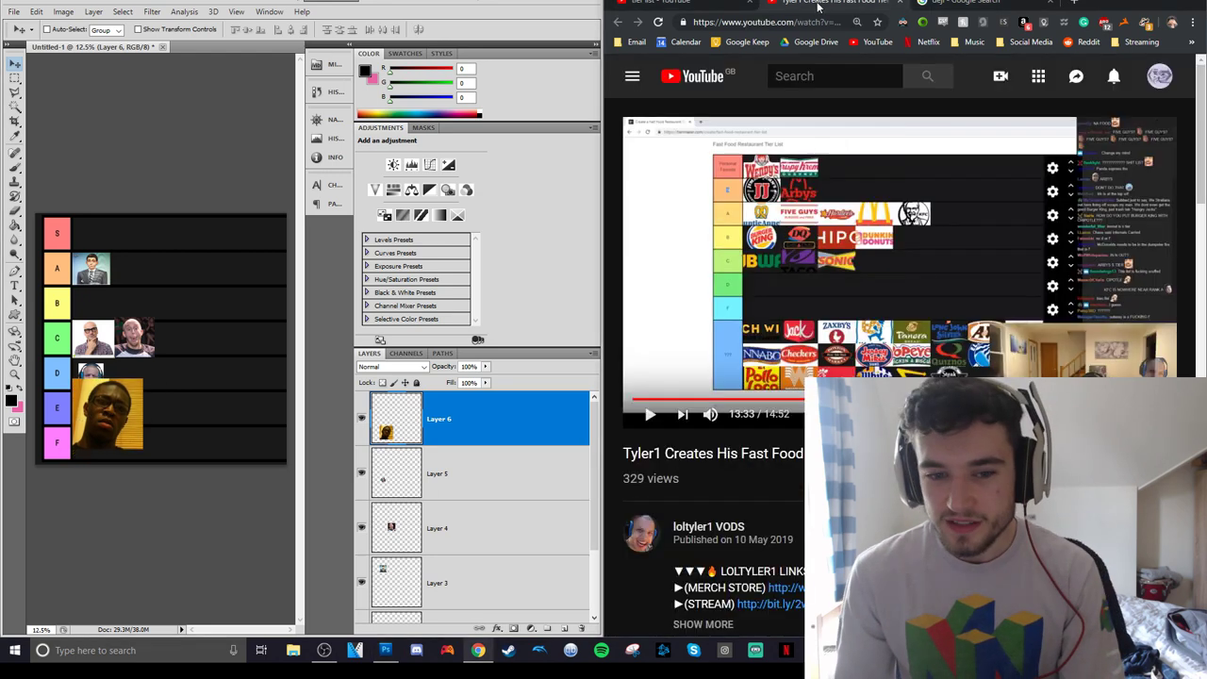
click(901, 3)
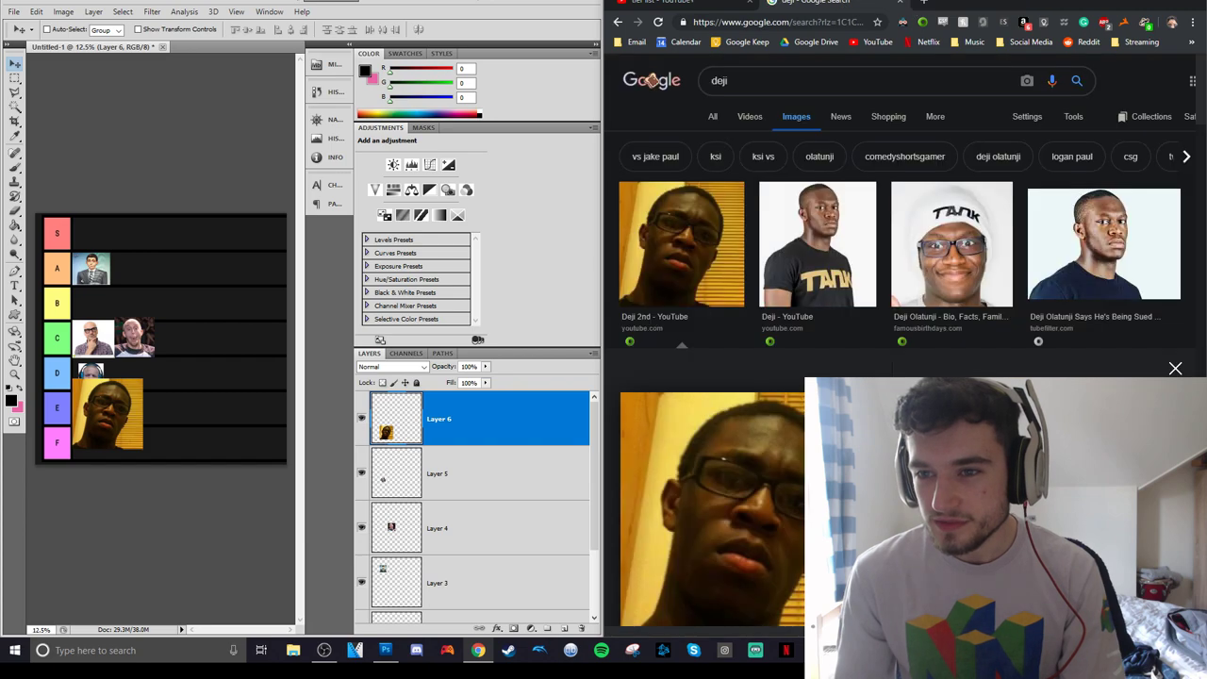
click(691, 2)
scroll(762, 181, down, 6)
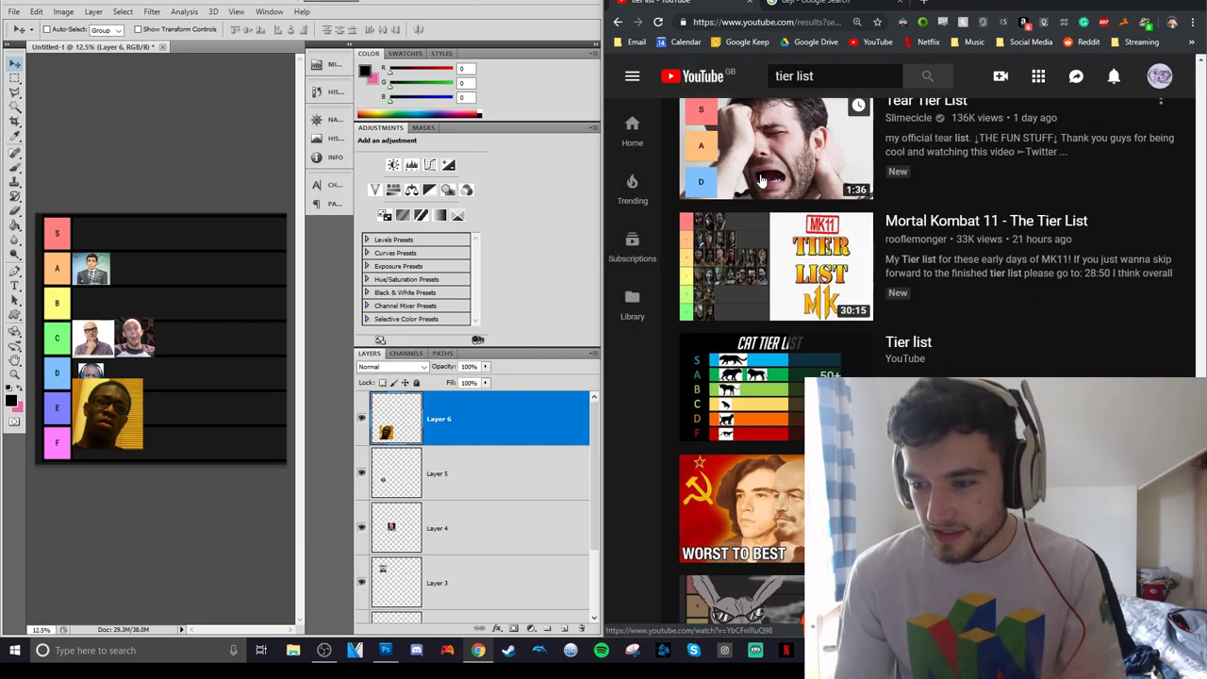
scroll(762, 181, down, 1)
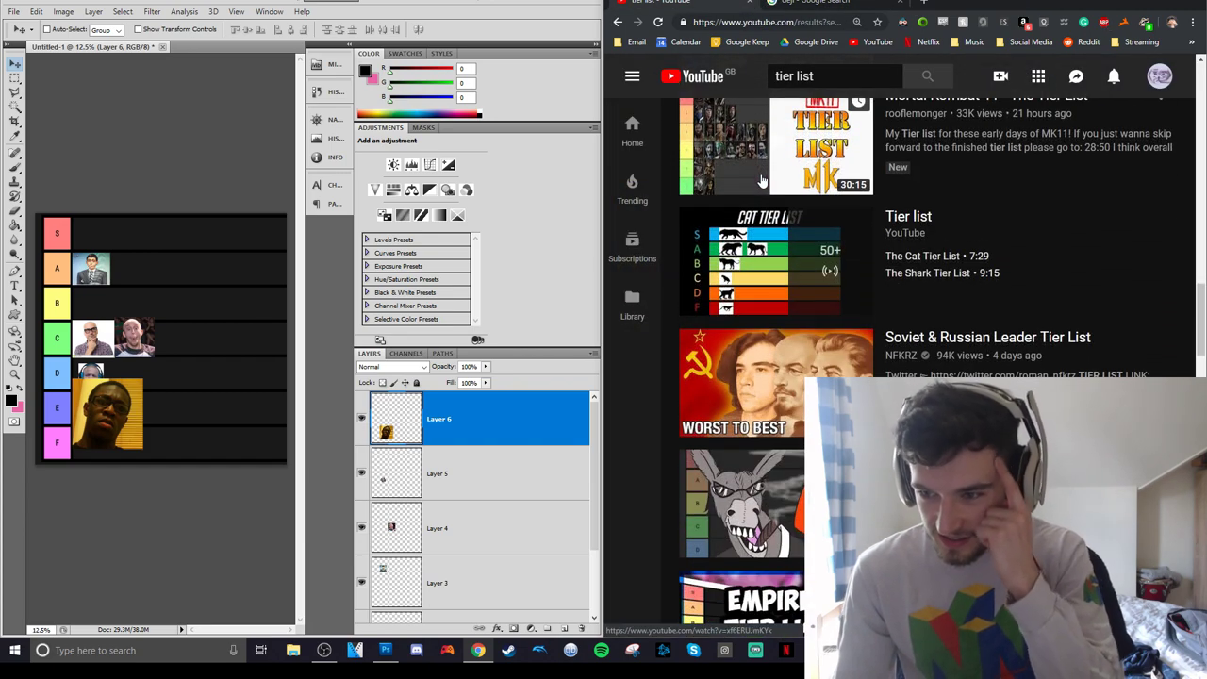
scroll(762, 181, down, 1)
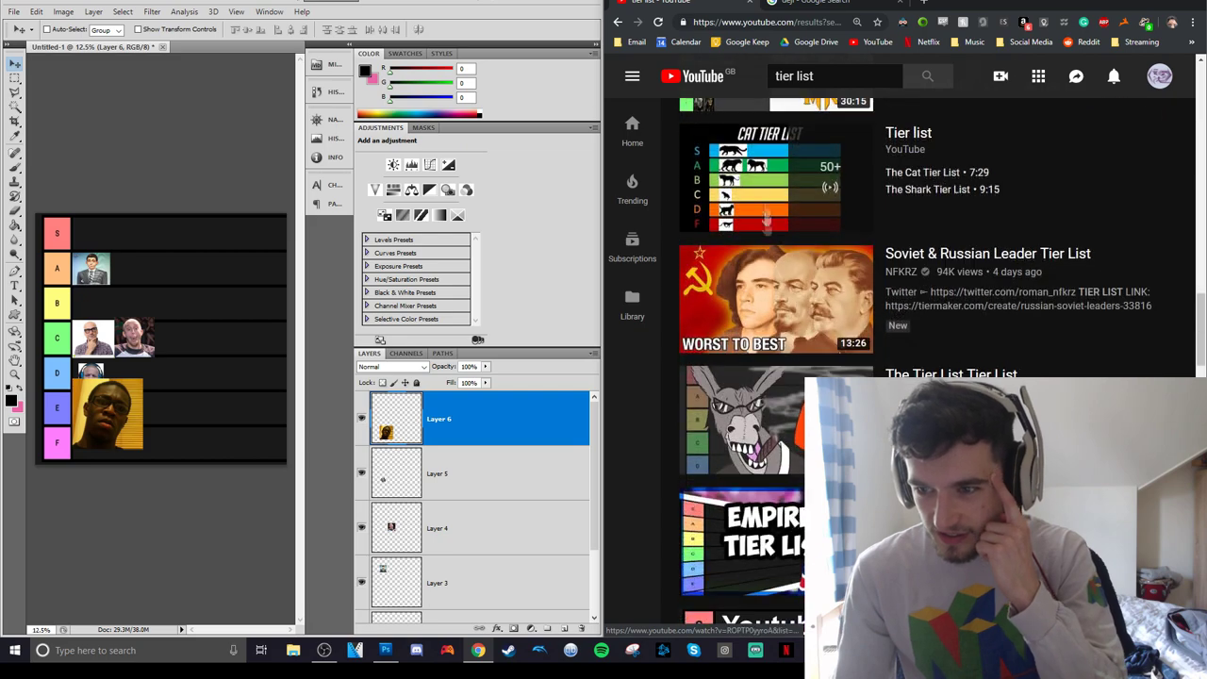
click(768, 300)
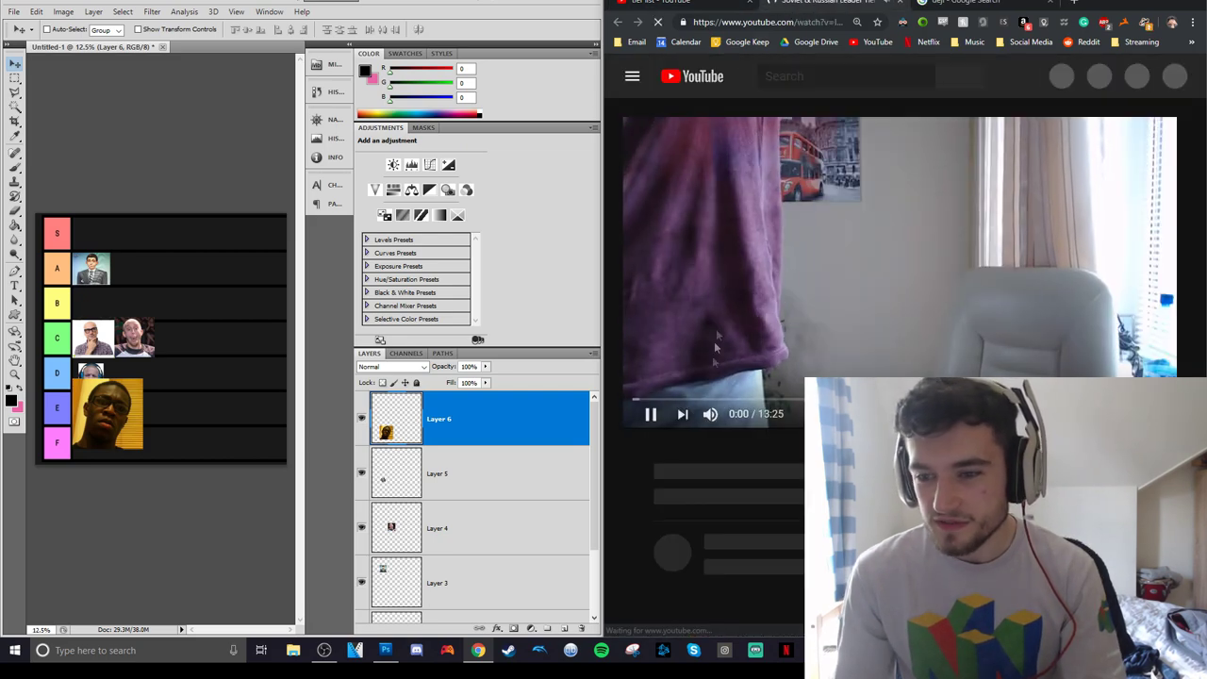
Set the video's playback speed to 2 and skip ahead to the nearly finished tier list close to its end.
click(1064, 413)
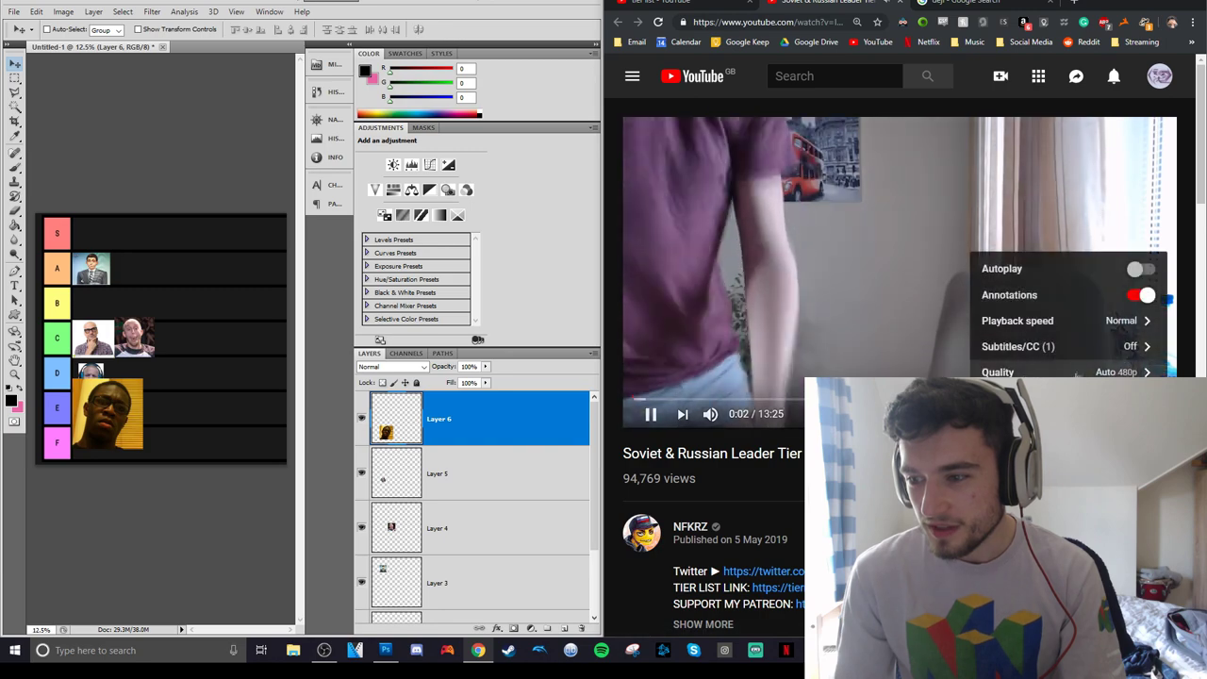
click(1037, 320)
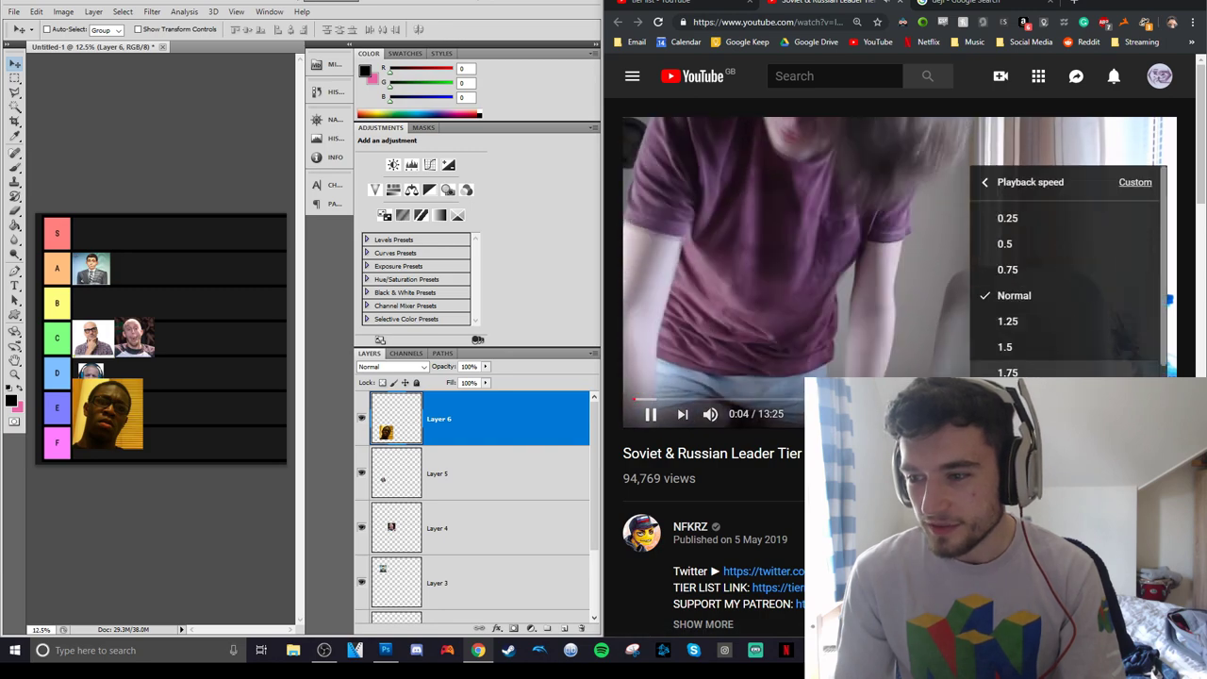
scroll(1037, 311, down, 1)
click(1009, 374)
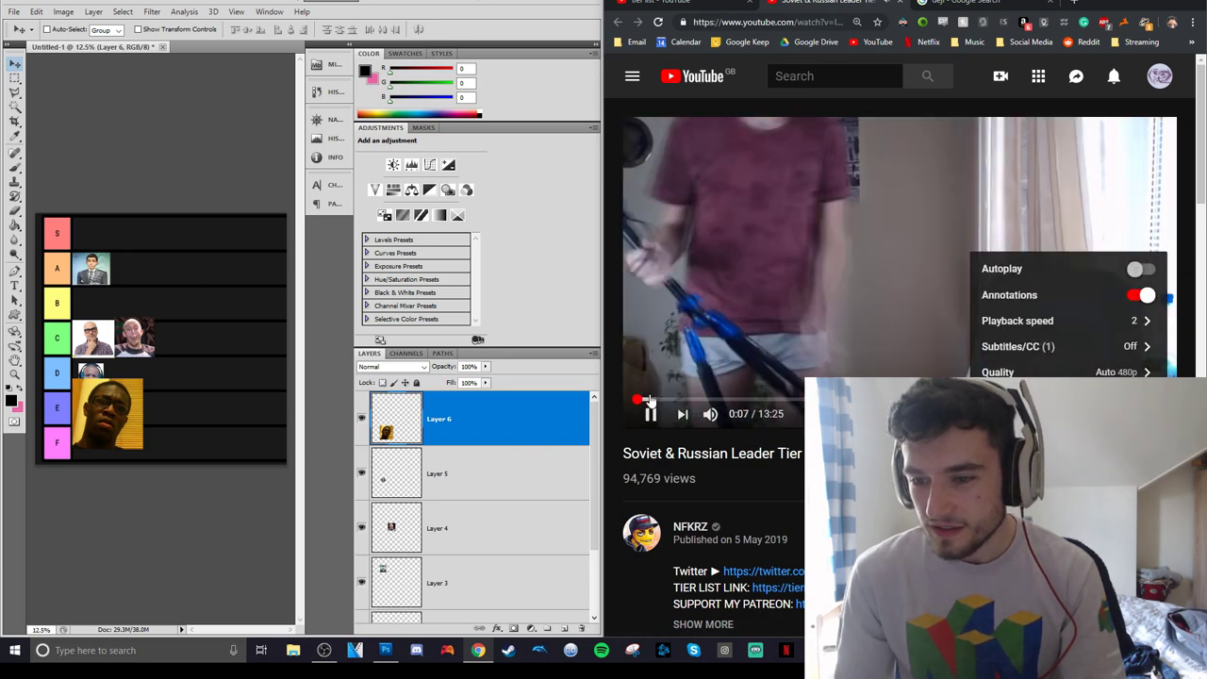
drag(649, 400, 1105, 400)
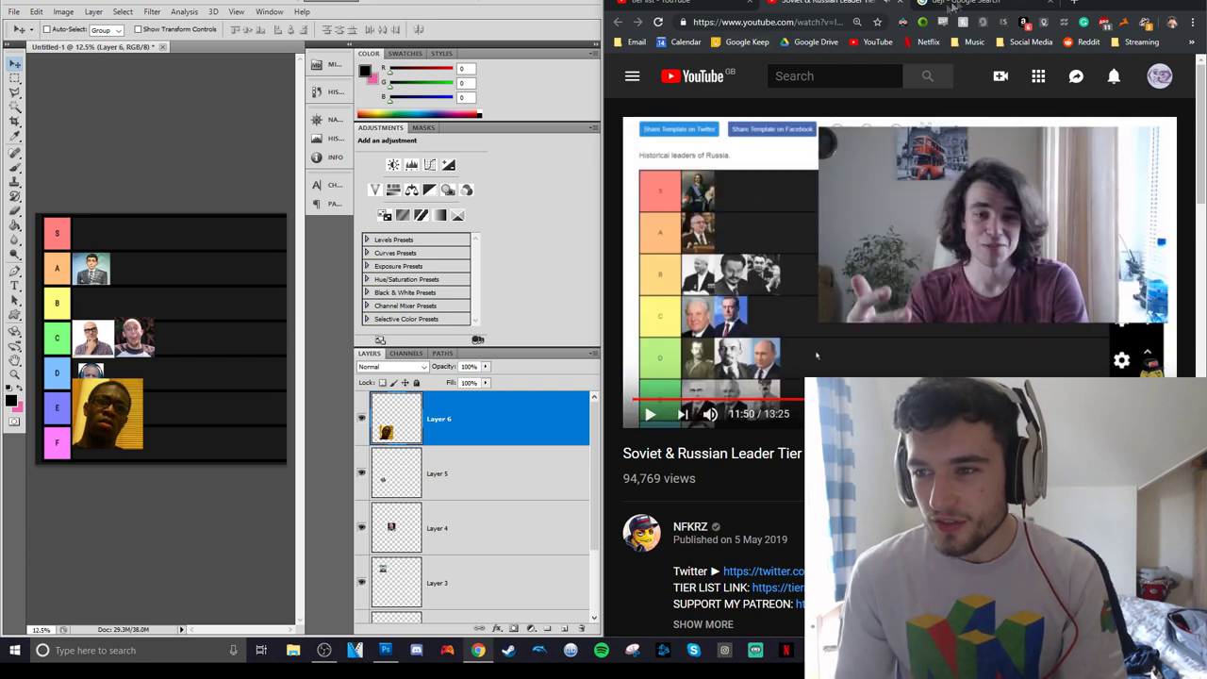
Search Google Images for "nfrkz".
key(ctrl+Tab)
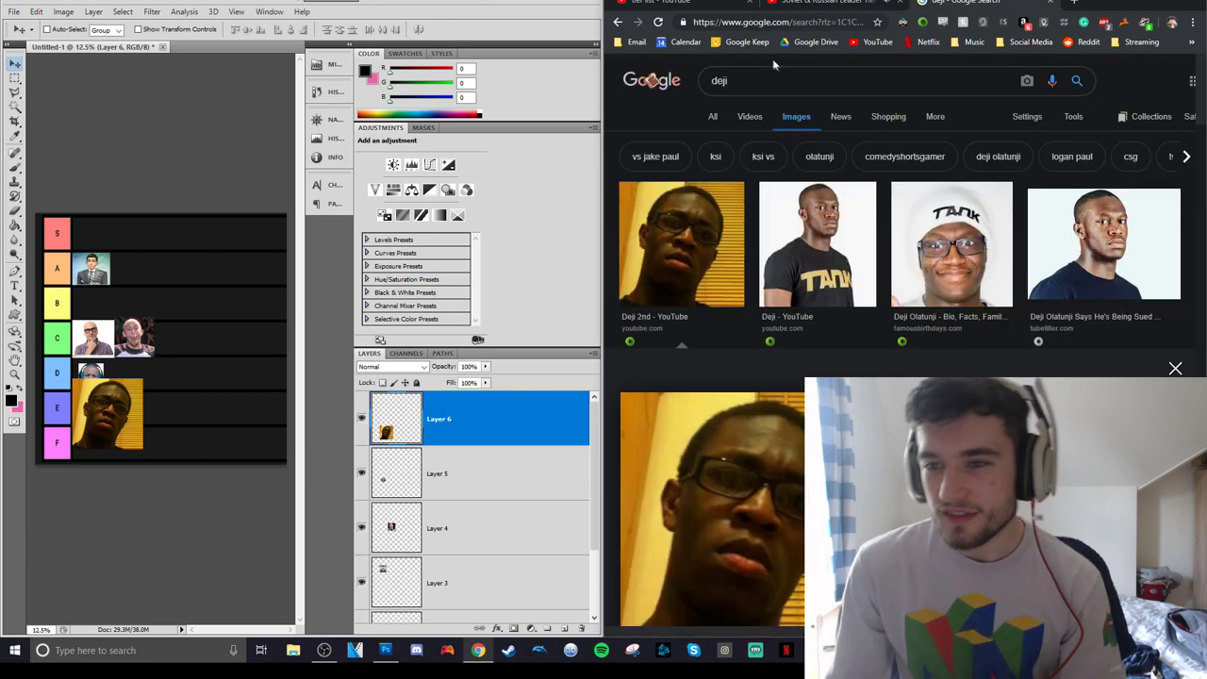
double_click(757, 81)
text(nf)
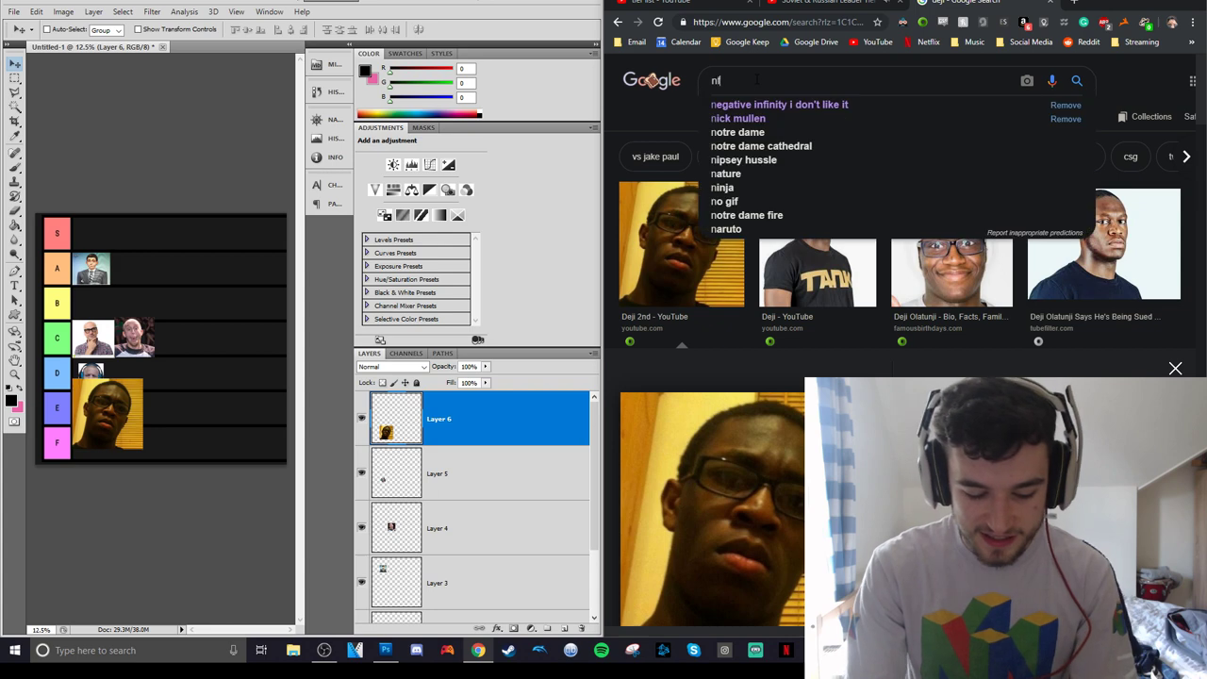
text(rkz)
key(Return)
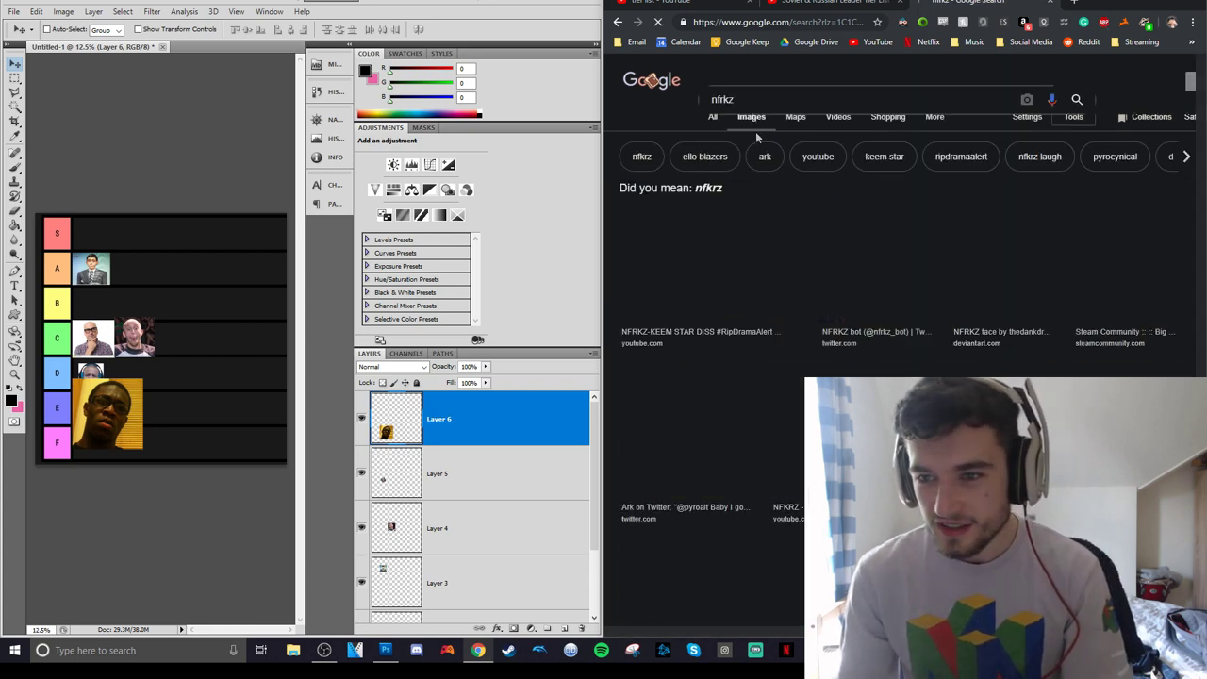
Copy the "NFRKZ-KEEM STAR DISS" face image, paste it into the Photoshop tier list and move it to the start of the B row.
right_click(731, 245)
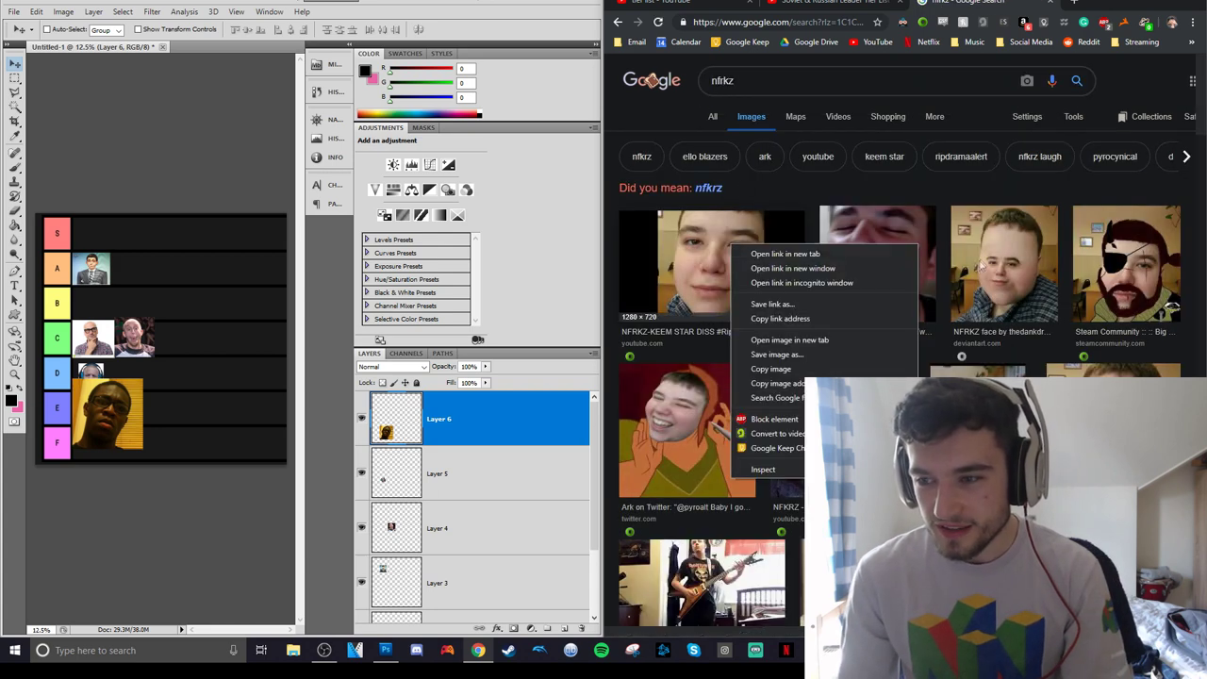
click(770, 368)
click(285, 292)
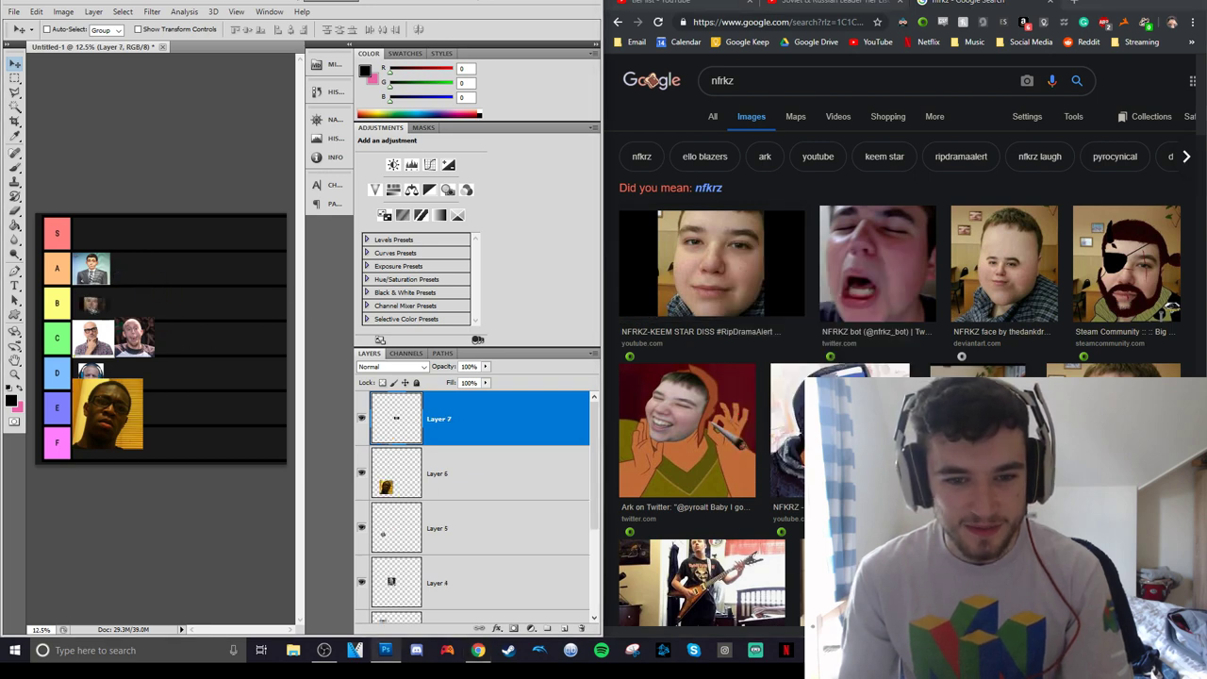
drag(85, 303, 90, 304)
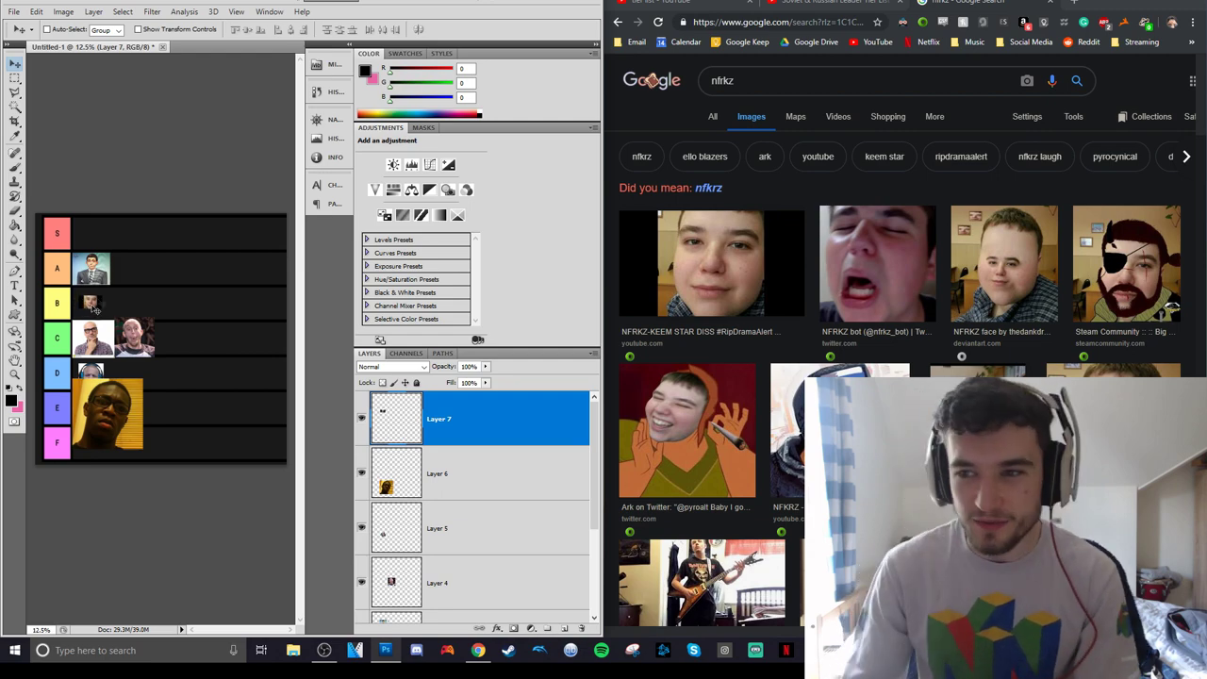
Return to the YouTube tier list results and highlight the channel line of "The Tier List Tier List" by Aztrosist.
click(707, 8)
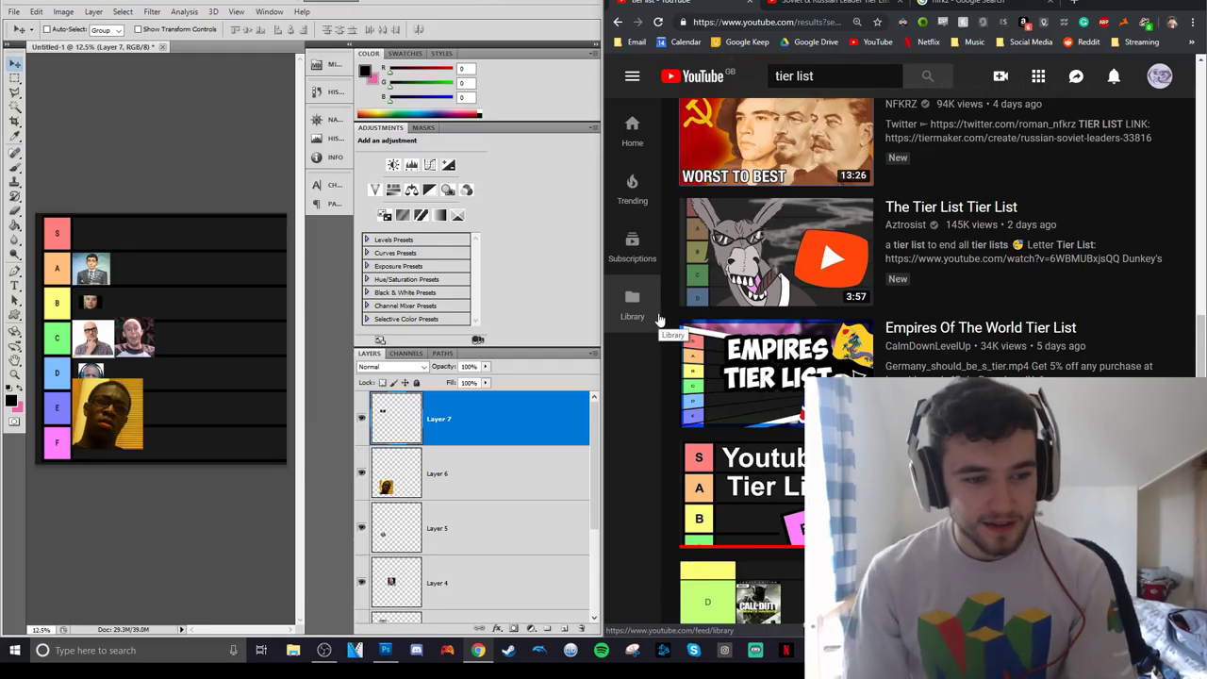
click(949, 221)
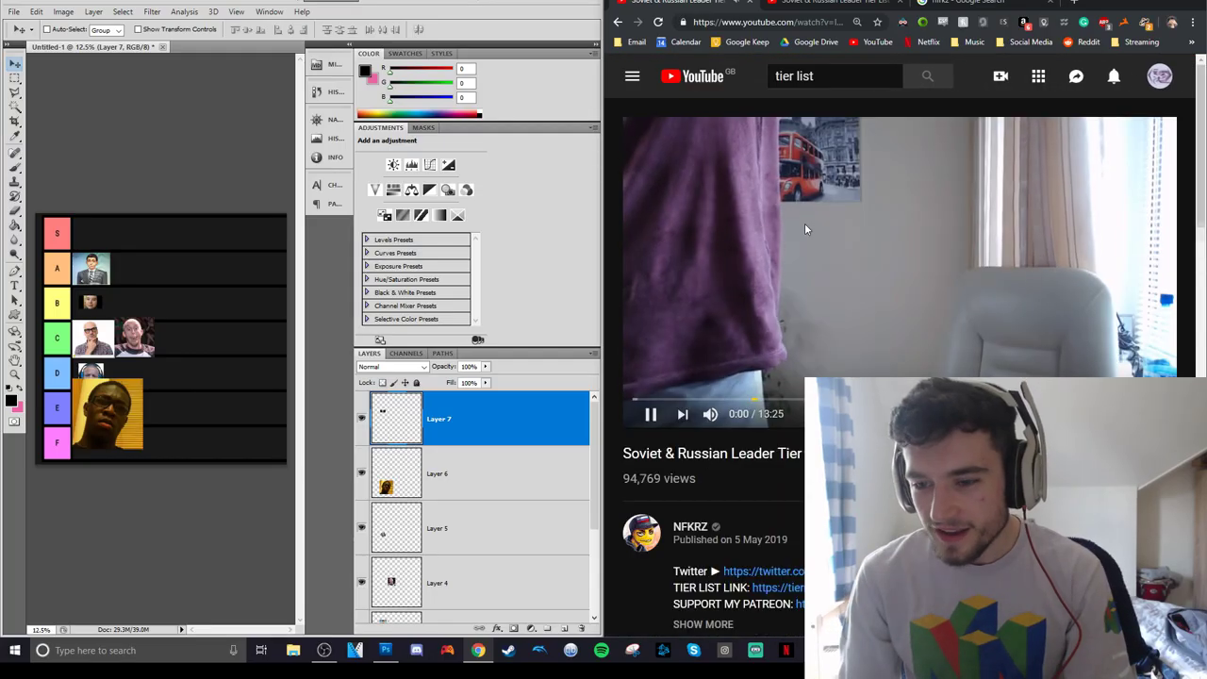
click(801, 226)
key(alt+Left)
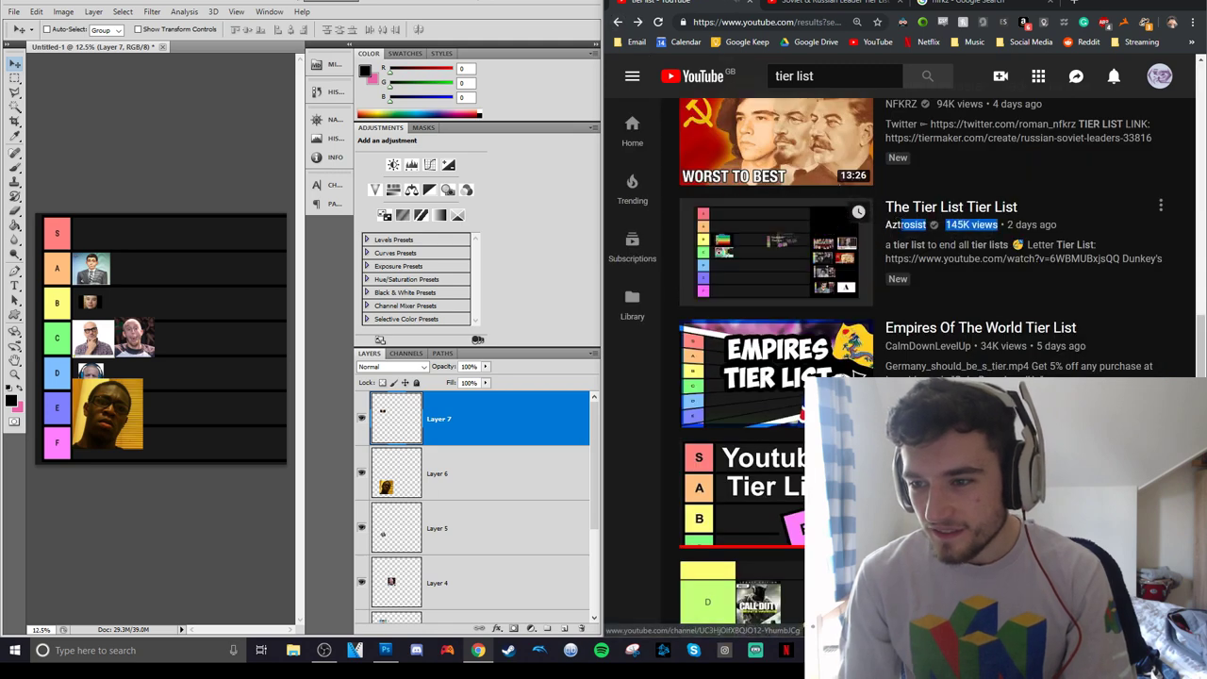
drag(899, 224, 1014, 225)
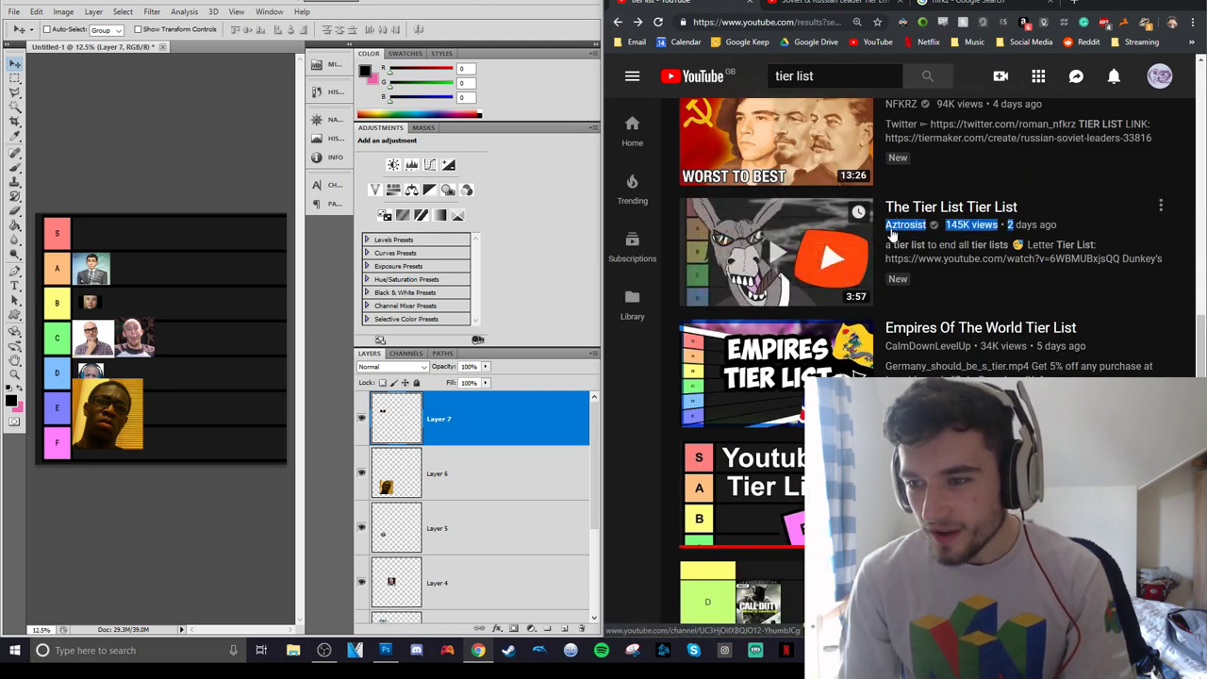
Copy the thumbnail of "The Tier List Tier List", paste it into the Photoshop tier list and place it in the F row beyond Deji's photo.
right_click(811, 201)
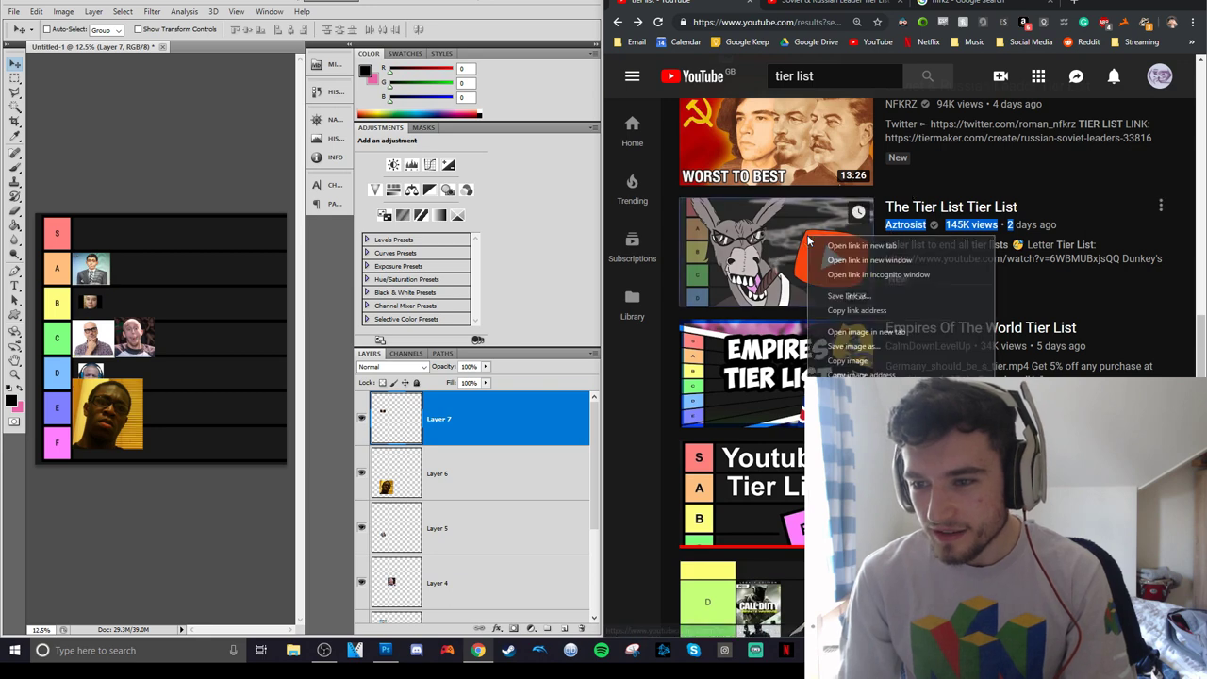
click(839, 361)
click(225, 282)
key(ctrl+v)
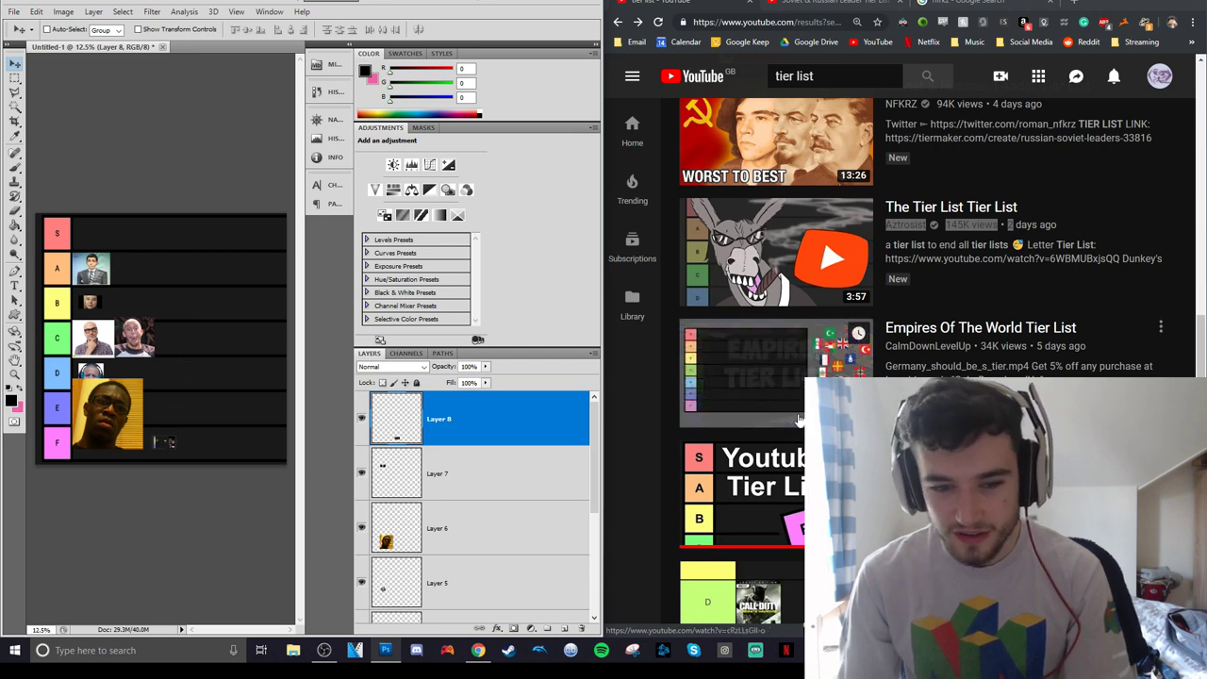
scroll(842, 136, up, 3)
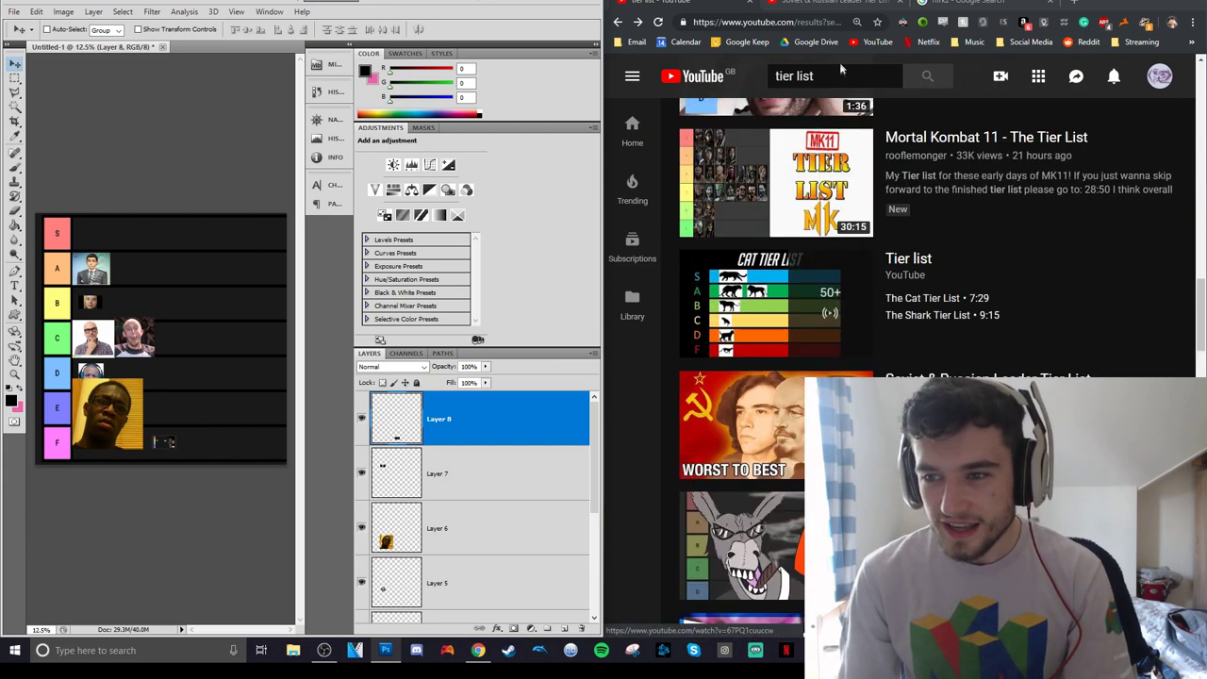
triple_click(842, 75)
text(dunky)
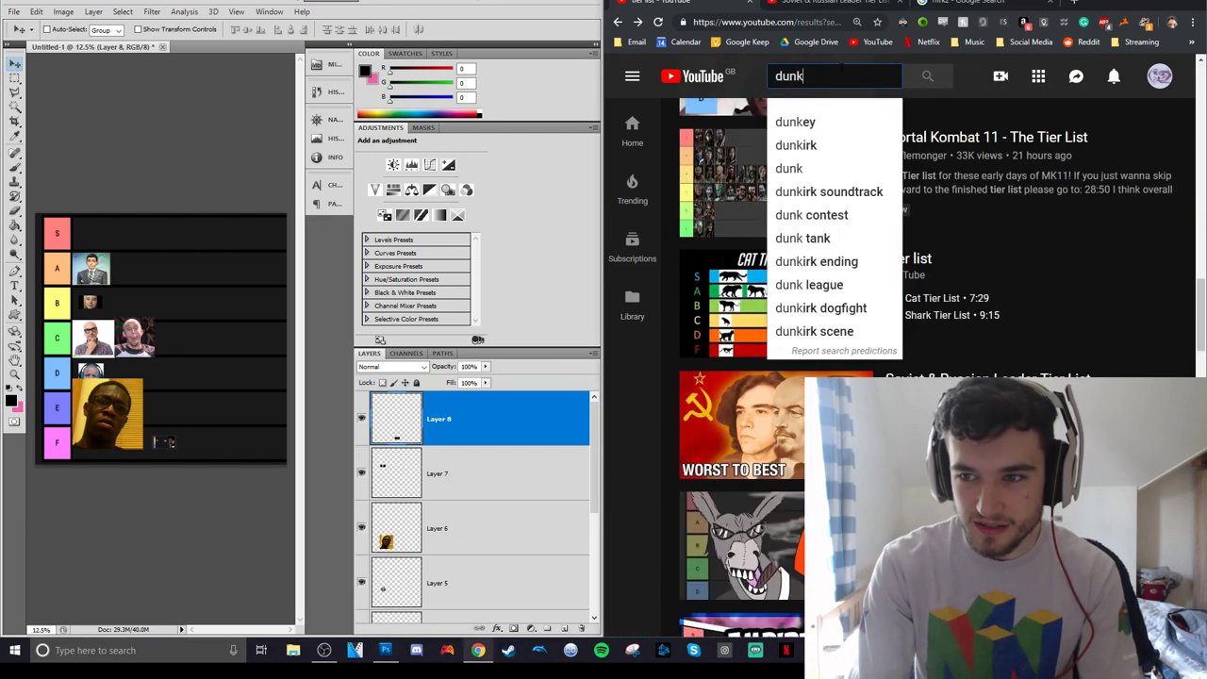
Search Google Images for "donkey".
click(938, 4)
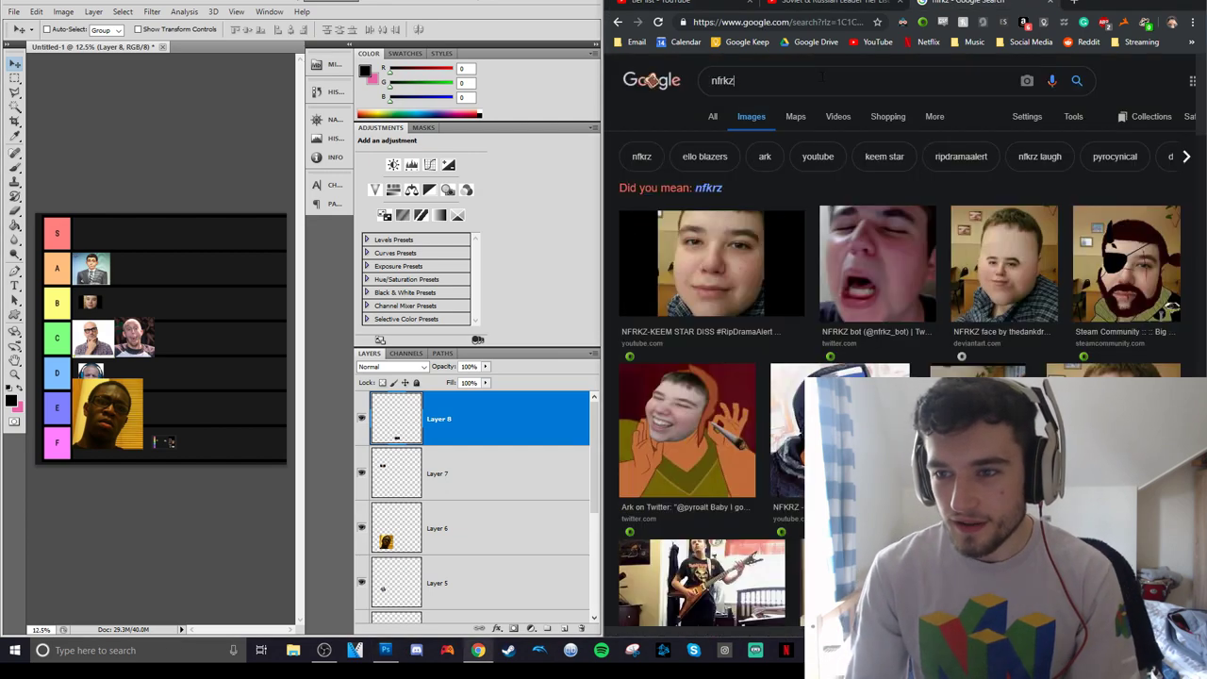
text(donkey)
key(Return)
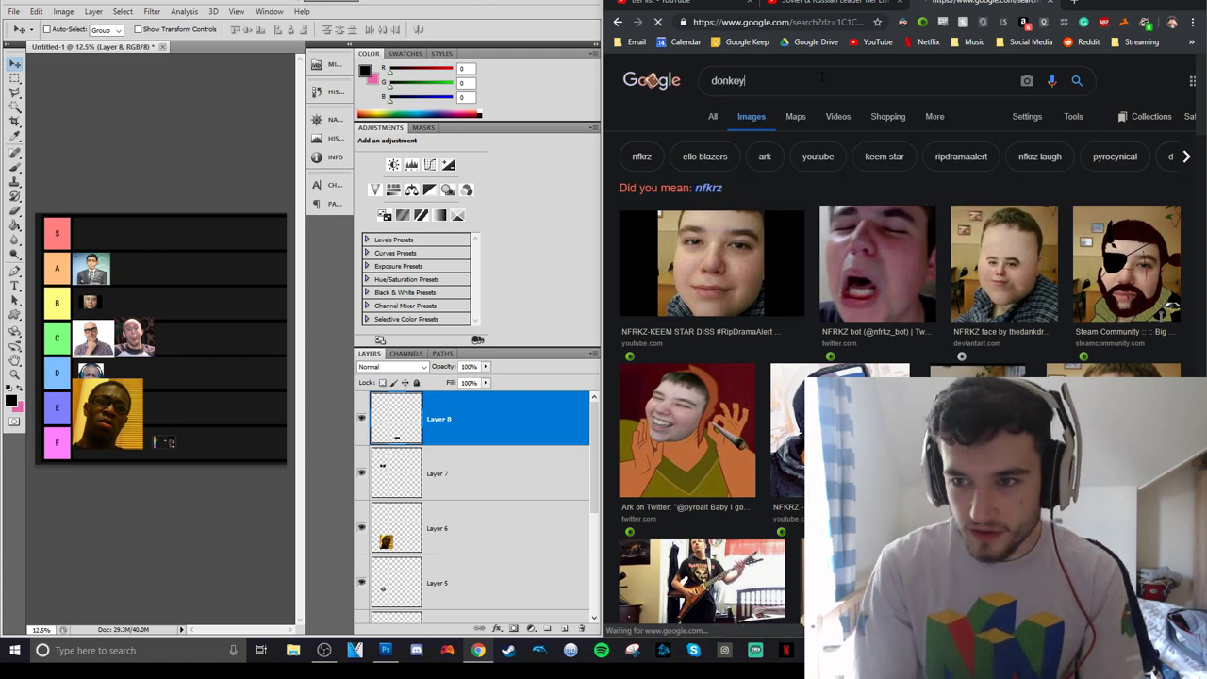
Copy the "Donkey - Wikipedia" photo, paste it into the Photoshop tier list and place it at the start of the S row.
right_click(734, 232)
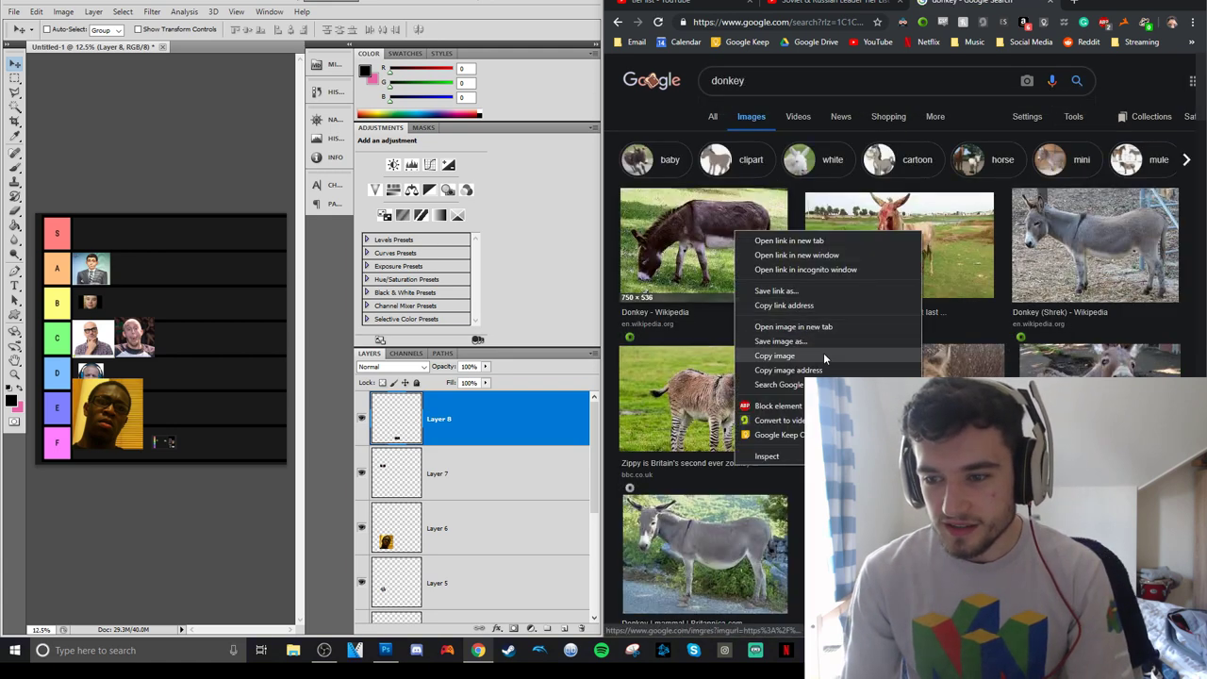
click(782, 356)
click(184, 255)
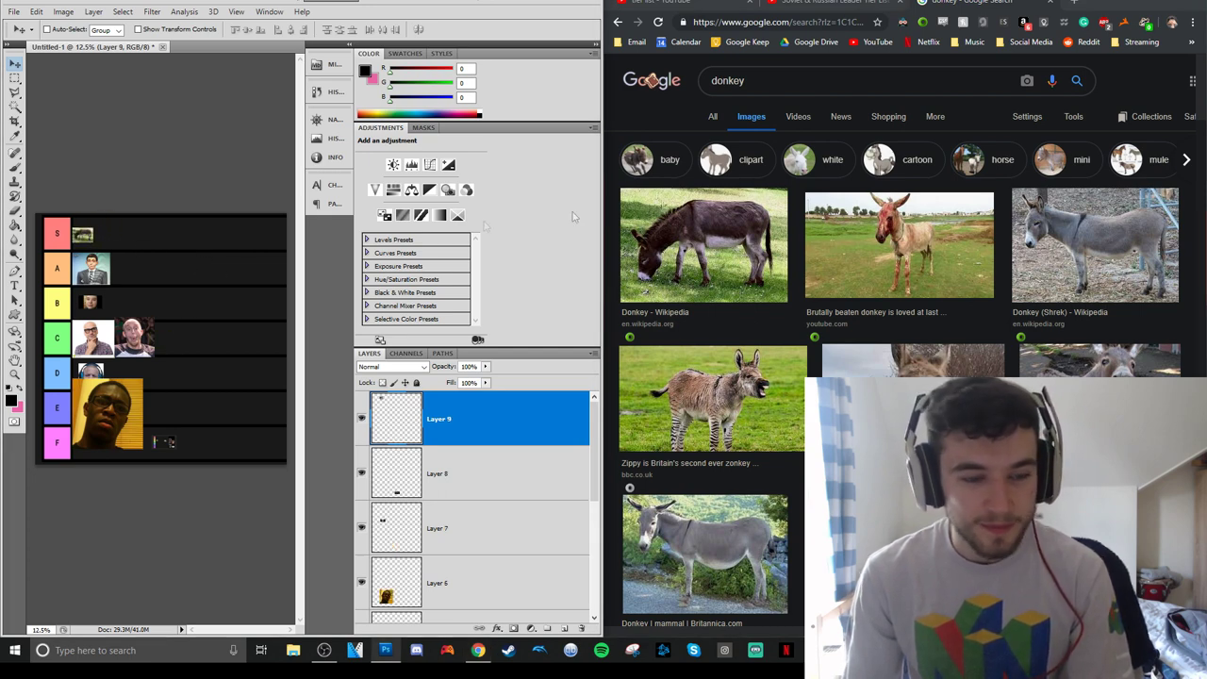
Search Google Images for "strontiummuffin".
click(856, 77)
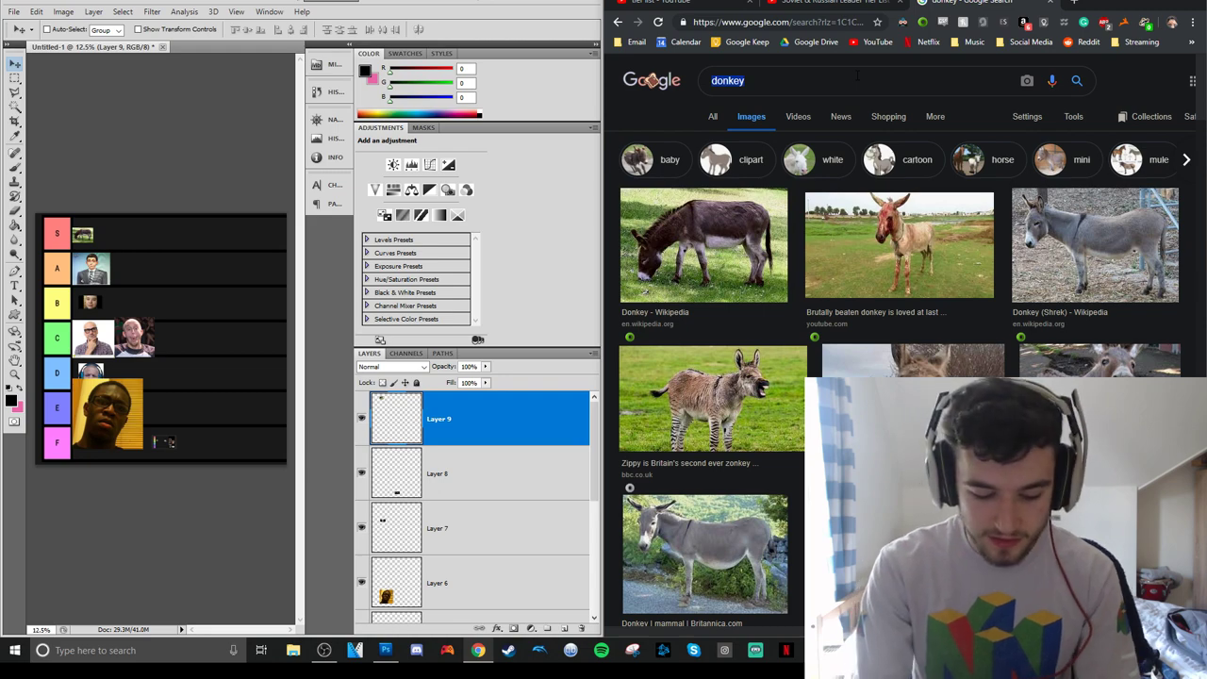
text(strontiummu)
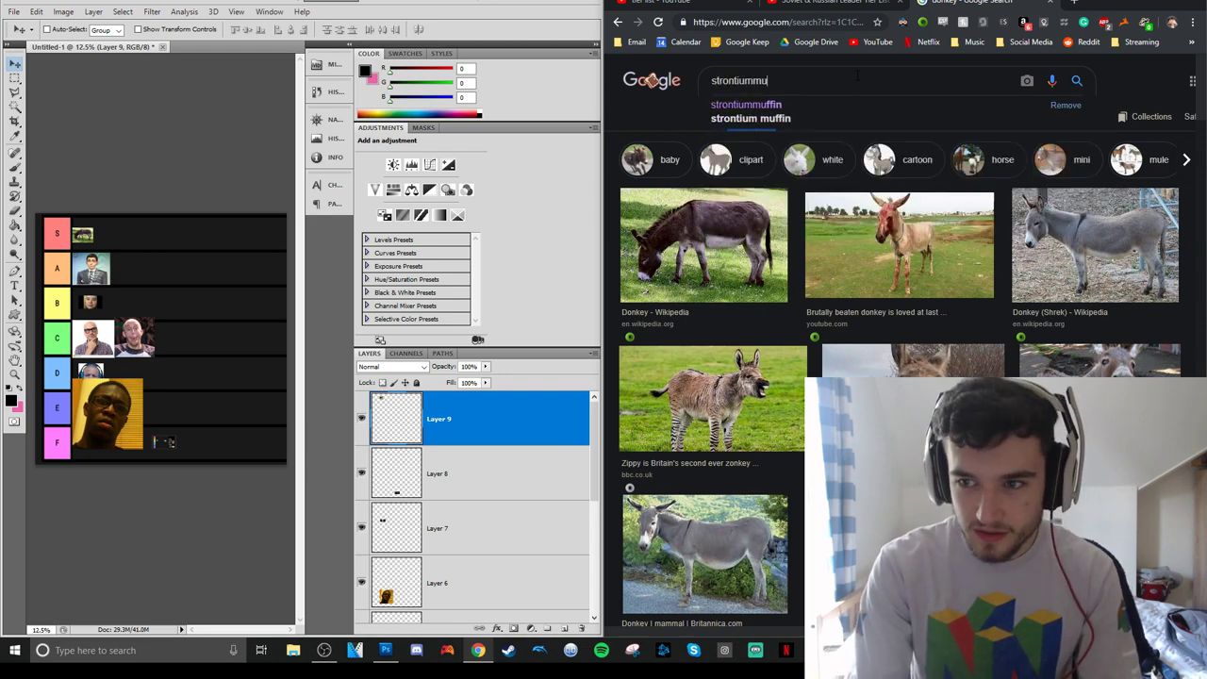
text(ffin)
key(Return)
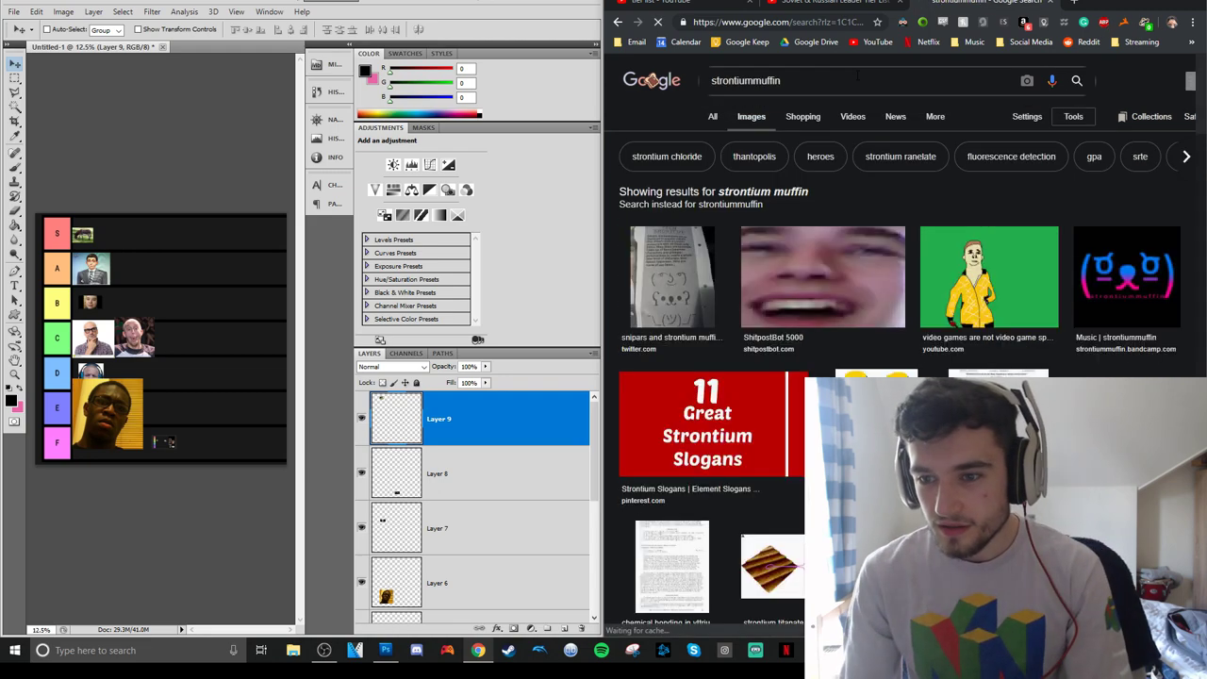
Copy the "ShitpostBot 5000" face image, paste it into the Photoshop tier list and move it to the F row beside the video thumbnail.
scroll(848, 216, down, 1)
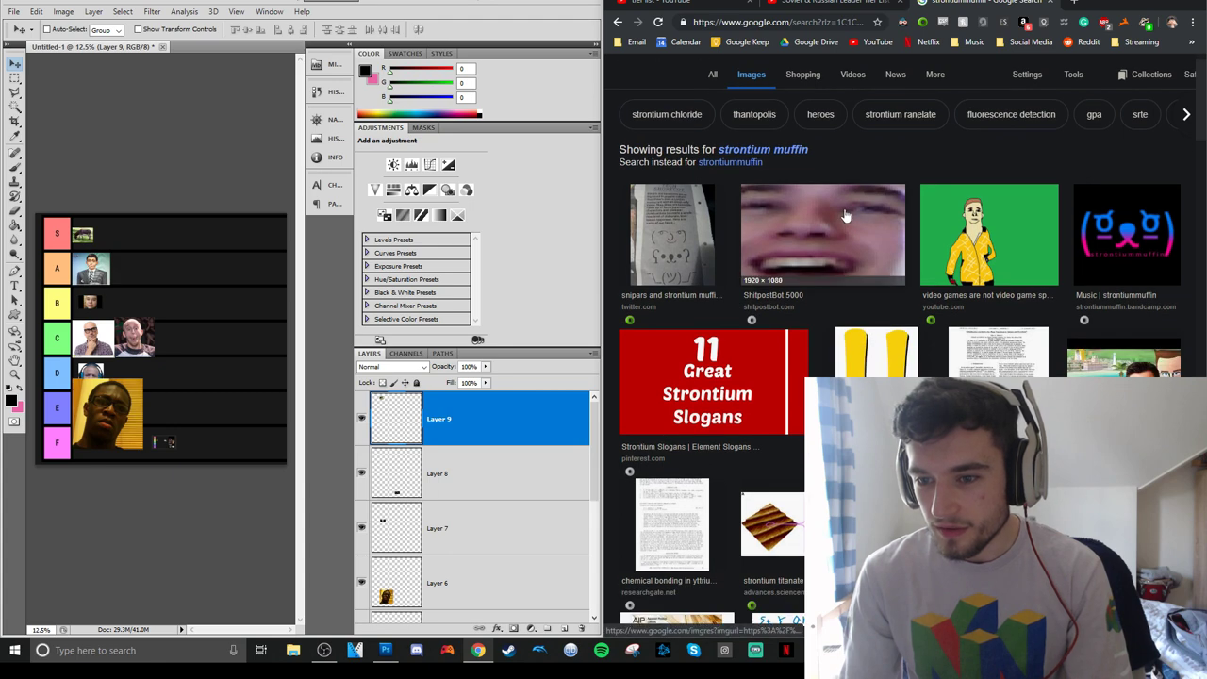
right_click(851, 231)
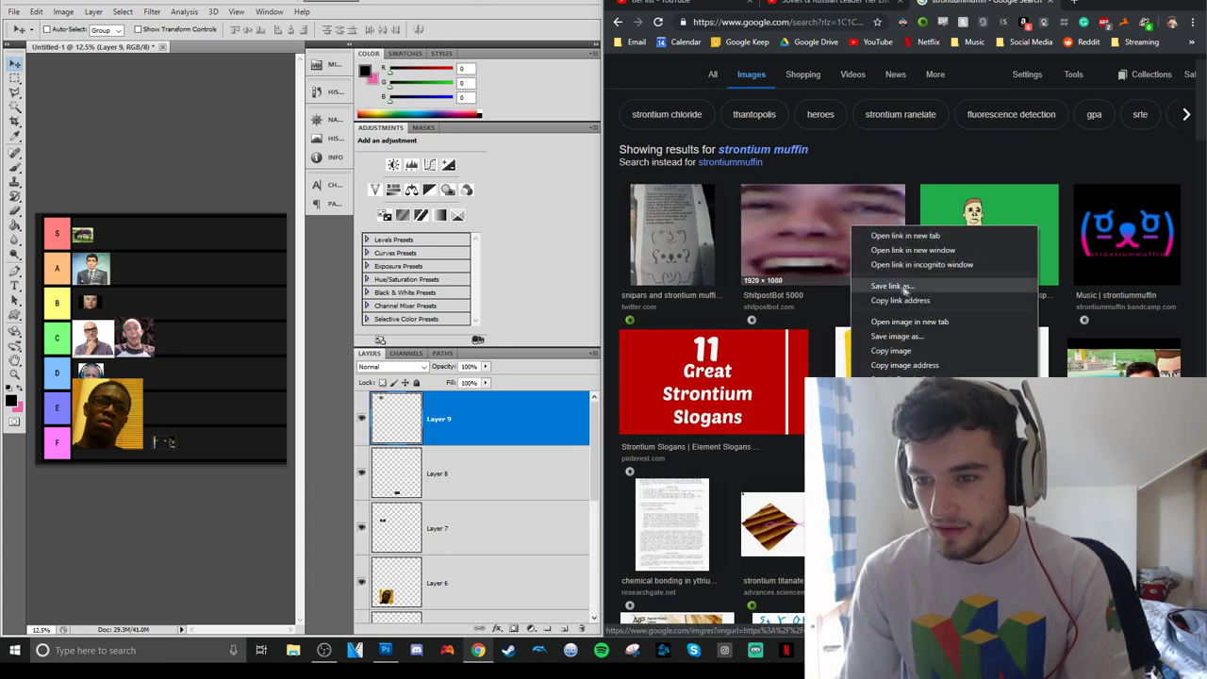
click(938, 351)
click(164, 252)
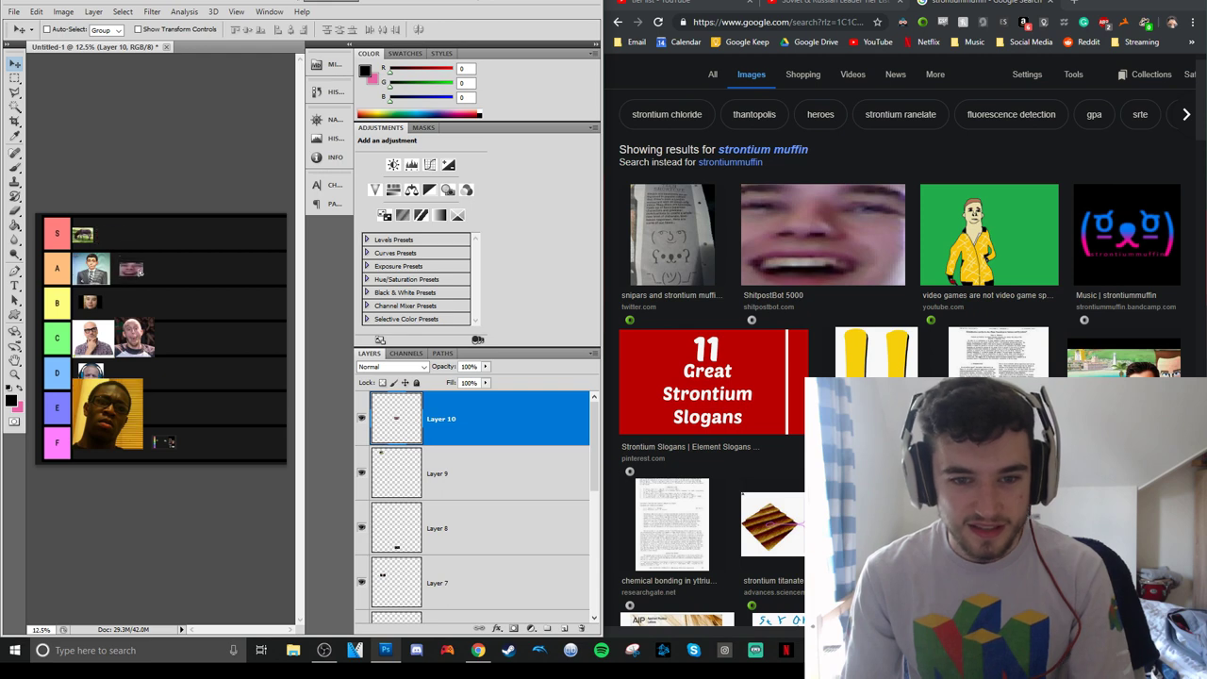
drag(139, 272, 215, 450)
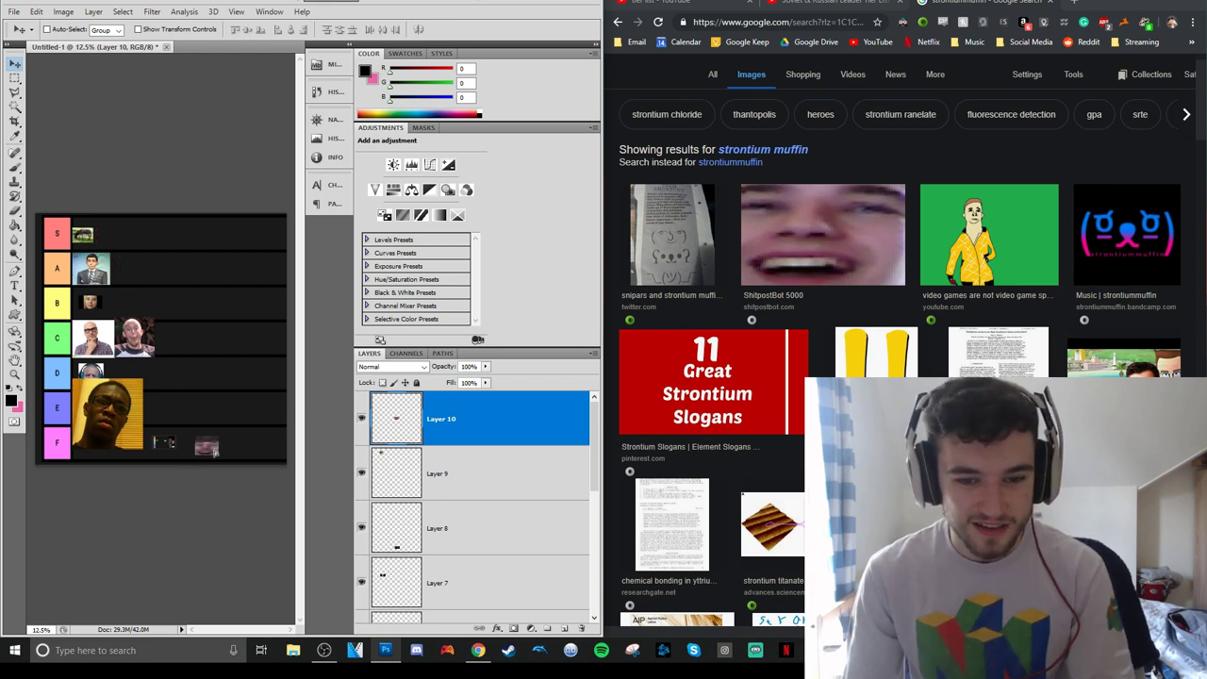